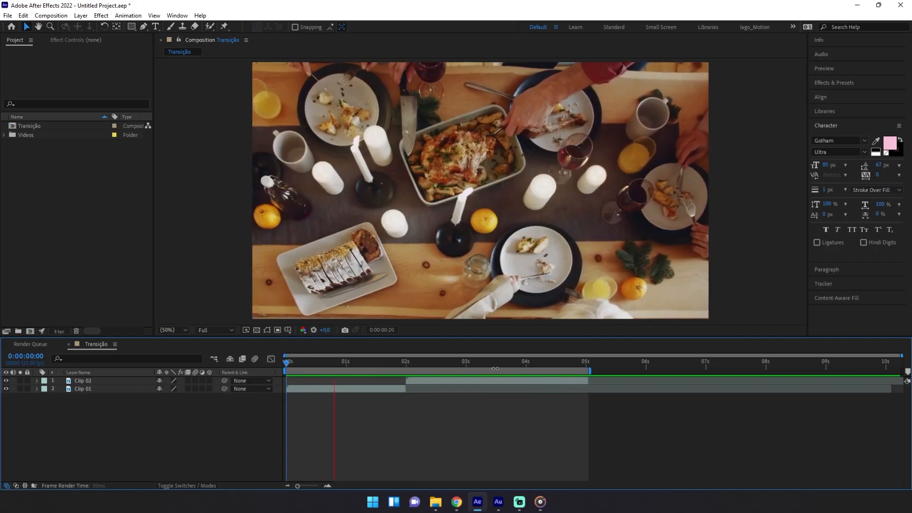
- Set the work area to end at 0:00:04:00 and preview the cut between Clip 01 and Clip 02
left_click(526, 365)
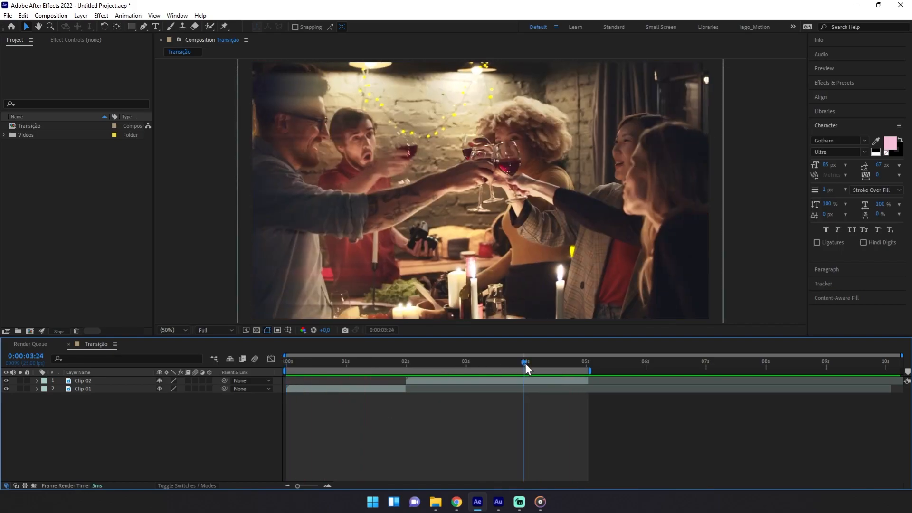
left_click(526, 363)
key("n")
key("space")
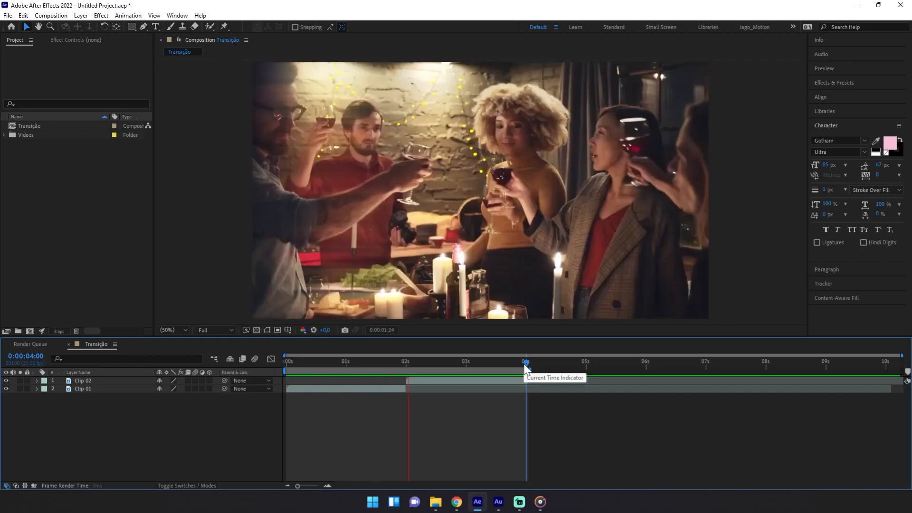
mouse_move(402, 364)
left_mouse_down()
mouse_move(409, 361)
mouse_move(397, 364)
left_mouse_up()
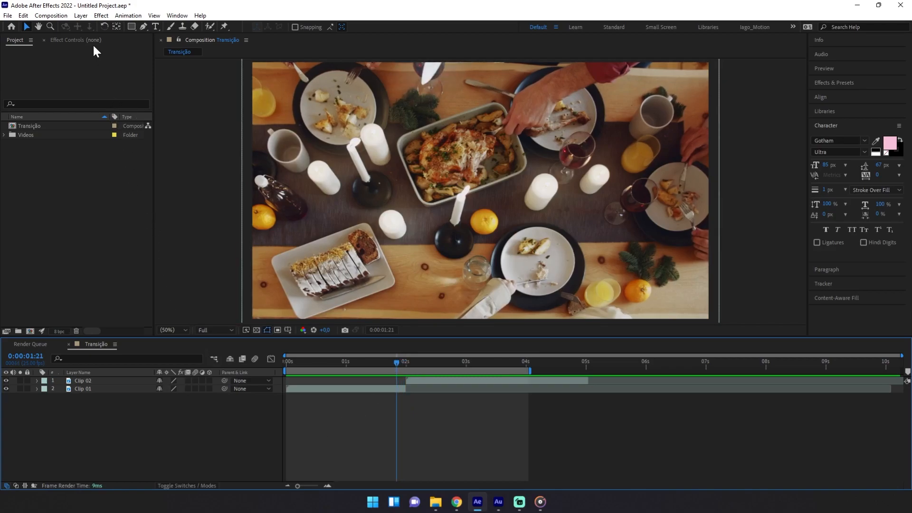
- Create an adjustment layer above the two clips and rename it Adjustment Layer 01
left_click(81, 16)
mouse_move(98, 27)
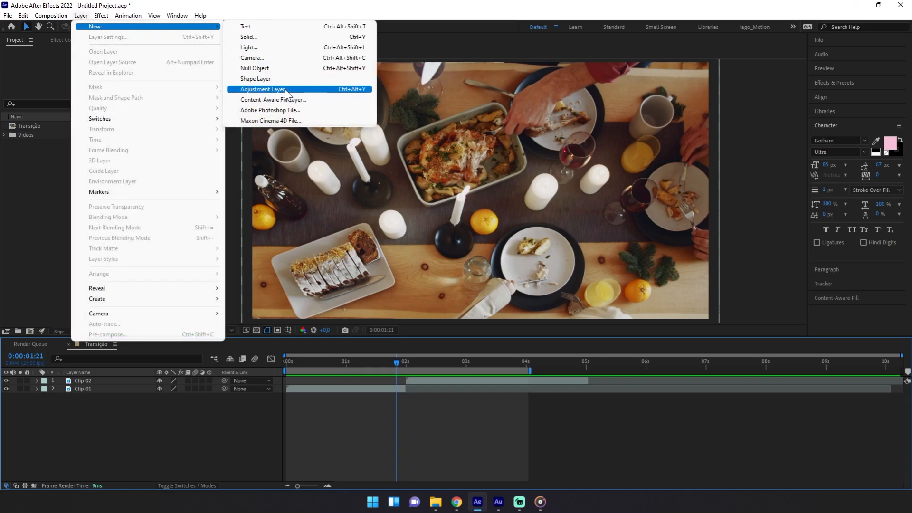
left_click(350, 93)
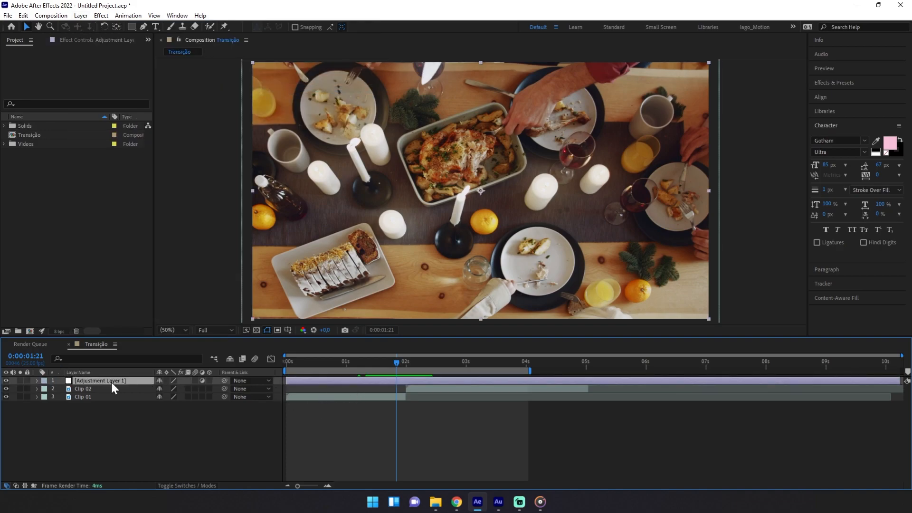
key("Return")
key("BackSpace")
type("01")
key("Return")
- Trim Adjustment Layer 01 around the clip cut so it starts at 0:00:01:15 and ends at 0:00:02:10
mouse_move(398, 363)
left_mouse_down()
mouse_move(381, 360)
mouse_move(407, 361)
left_mouse_up()
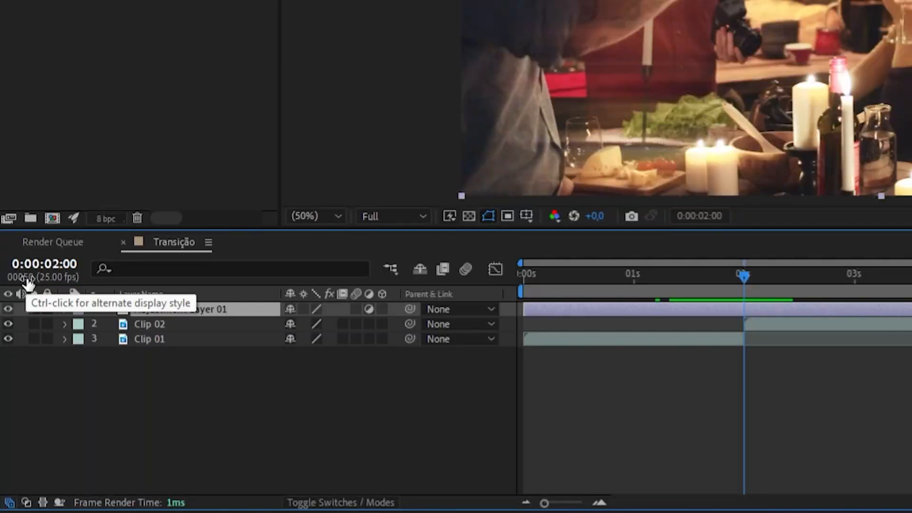
left_click(27, 282)
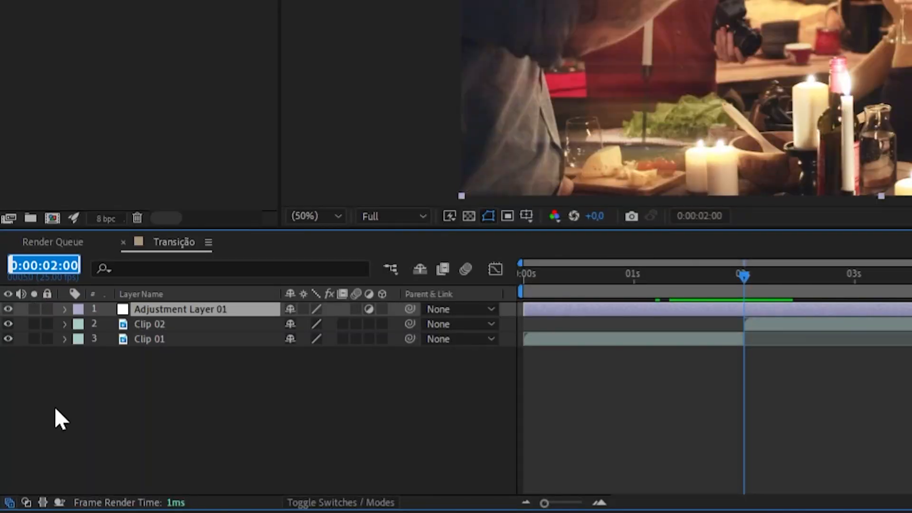
left_click(27, 287)
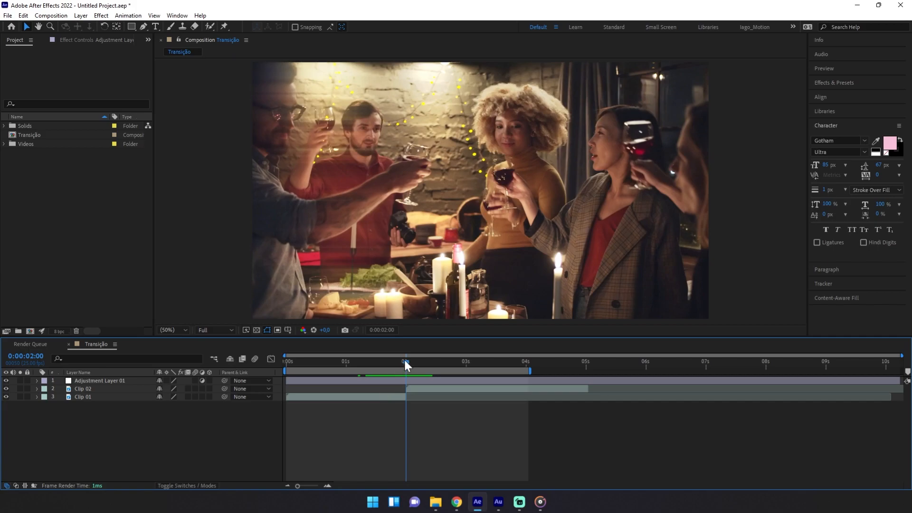
left_click_drag(403, 358, 379, 360)
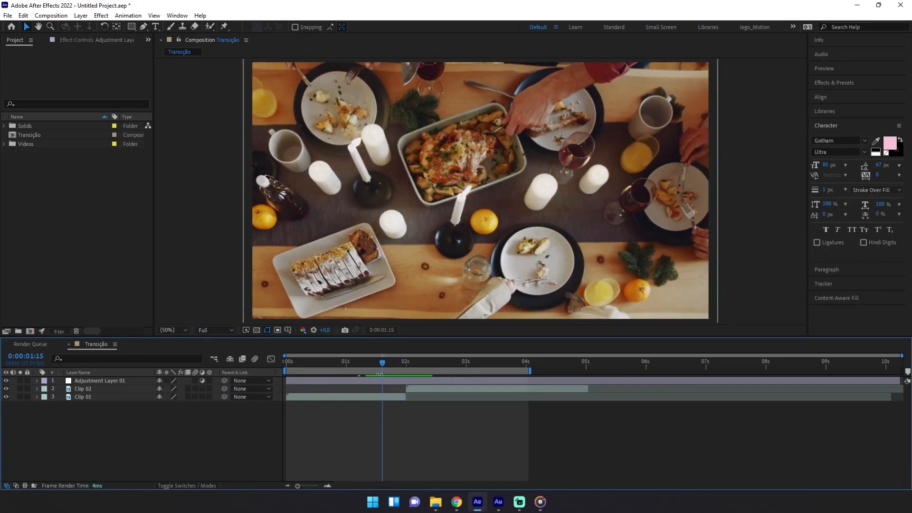
left_click(379, 381)
key("alt+bracketleft")
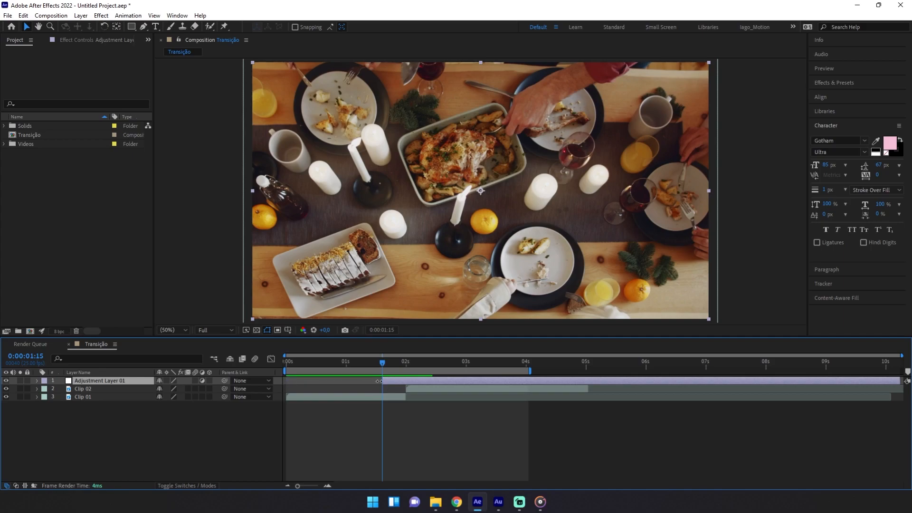
left_click_drag(400, 362, 429, 361)
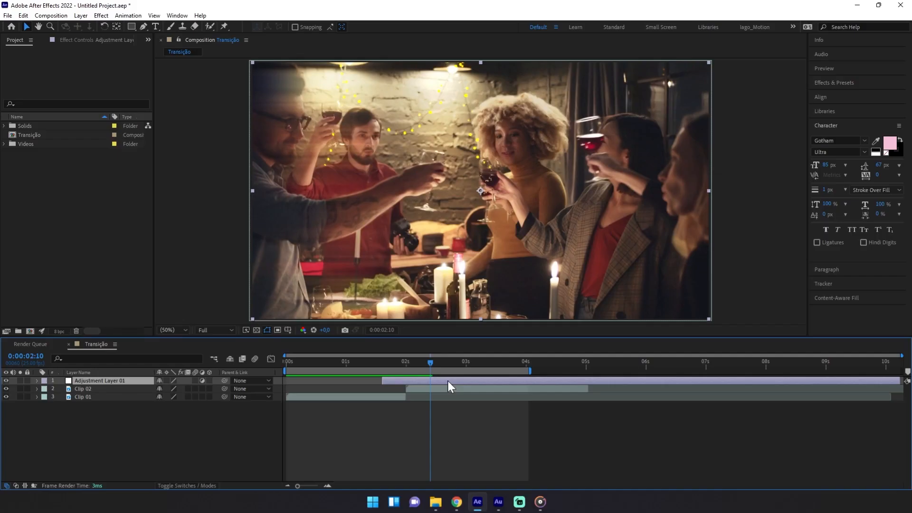
key("alt+bracketright")
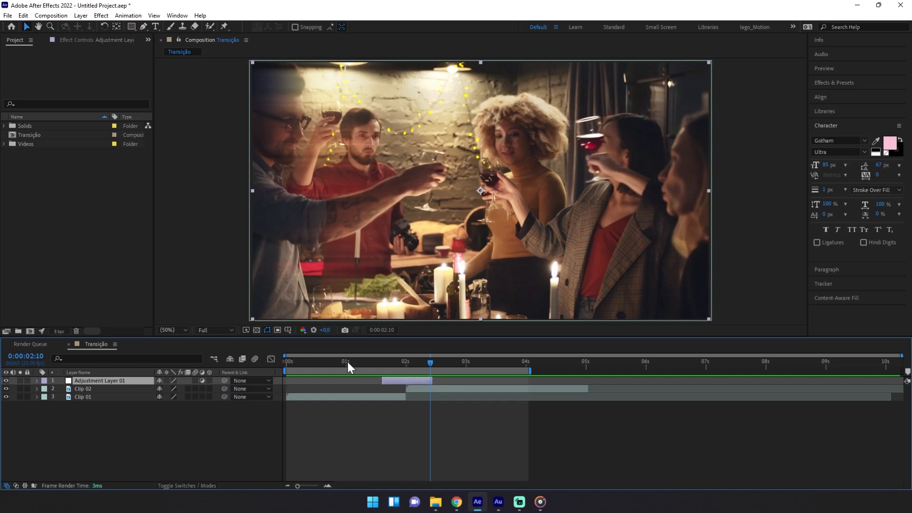
- Split Adjustment Layer 01 at the clip cut at 0:00:02:00
left_click(391, 417)
left_click_drag(420, 361, 377, 378)
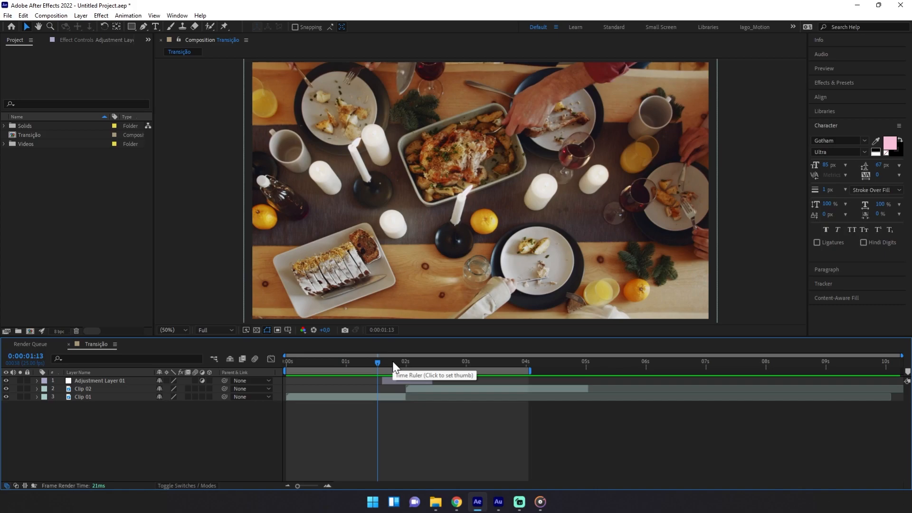
left_click_drag(384, 362, 406, 362)
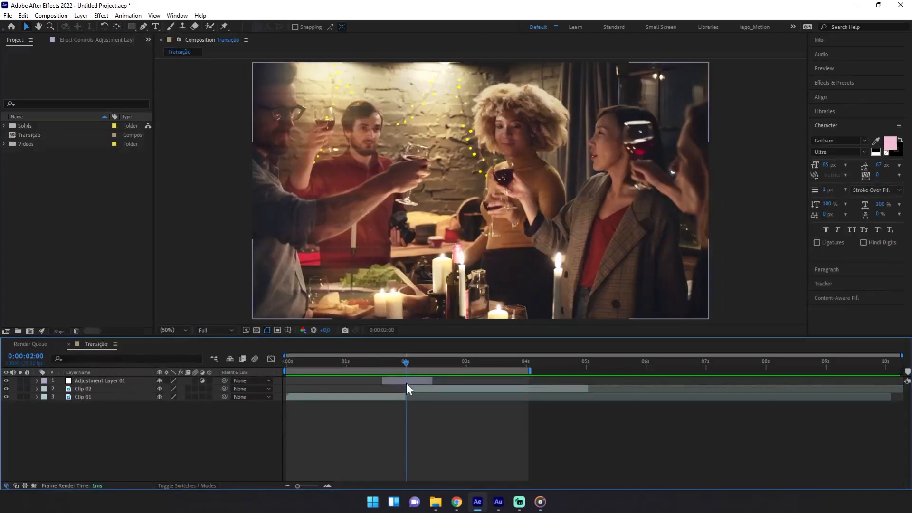
left_click(406, 380)
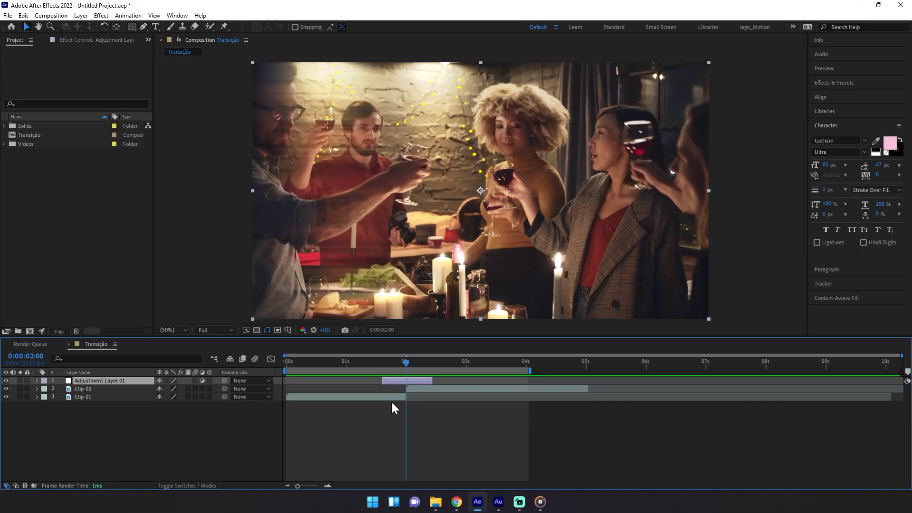
key("ctrl+shift+d")
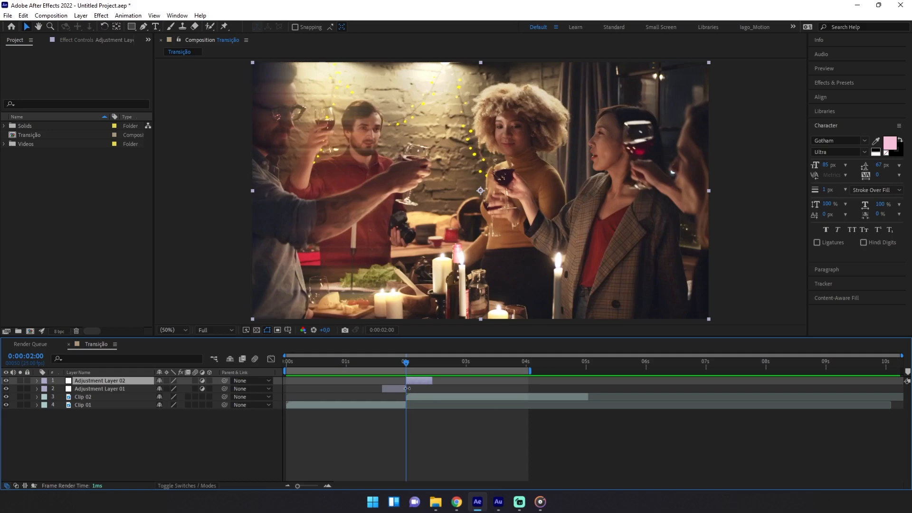
- Examine how the two adjustment layers line up with Clip 01 and Clip 02 on each side of the cut
mouse_move(405, 360)
left_mouse_down()
mouse_move(395, 366)
mouse_move(411, 366)
mouse_move(403, 366)
left_mouse_up()
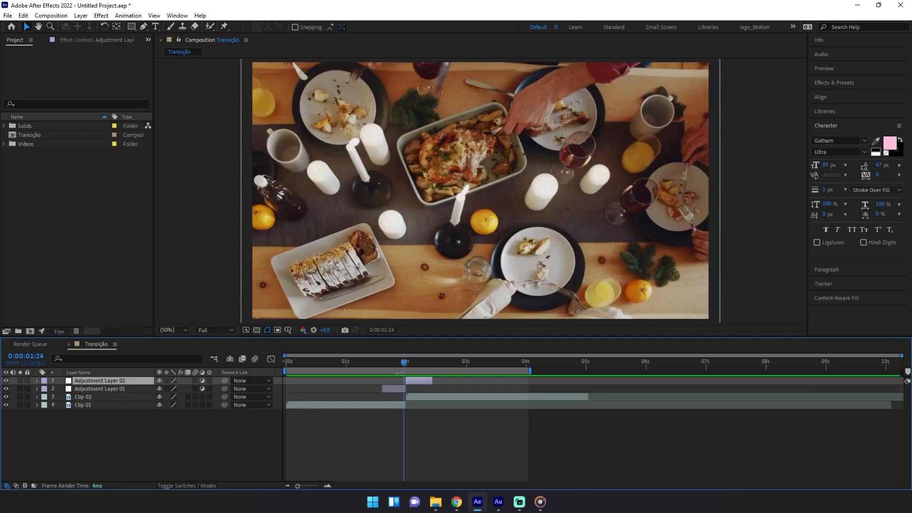
left_click(394, 387)
left_click_drag(403, 363, 394, 365)
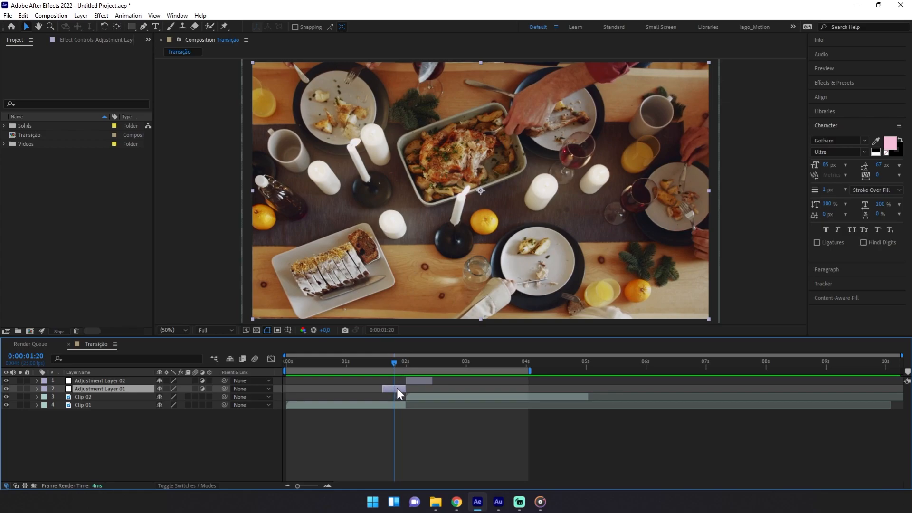
left_click(396, 405)
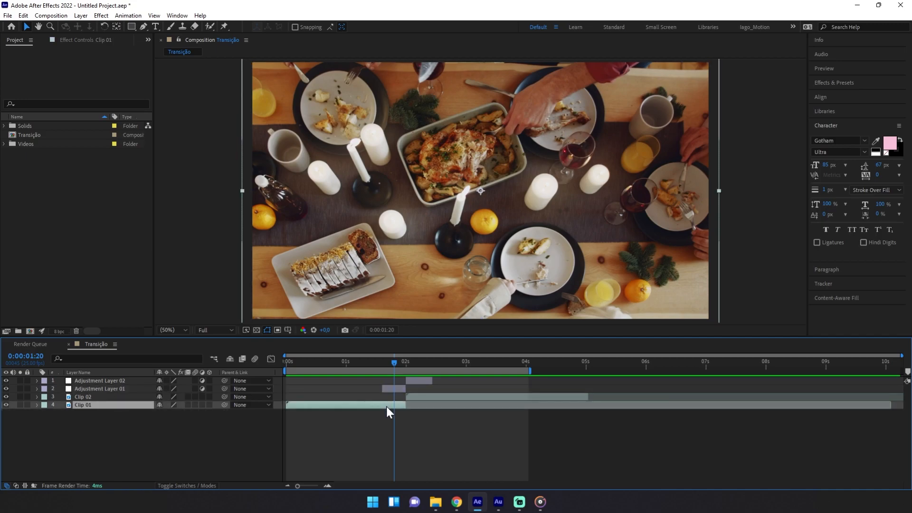
left_click(397, 390)
key("equal")
key("equal")
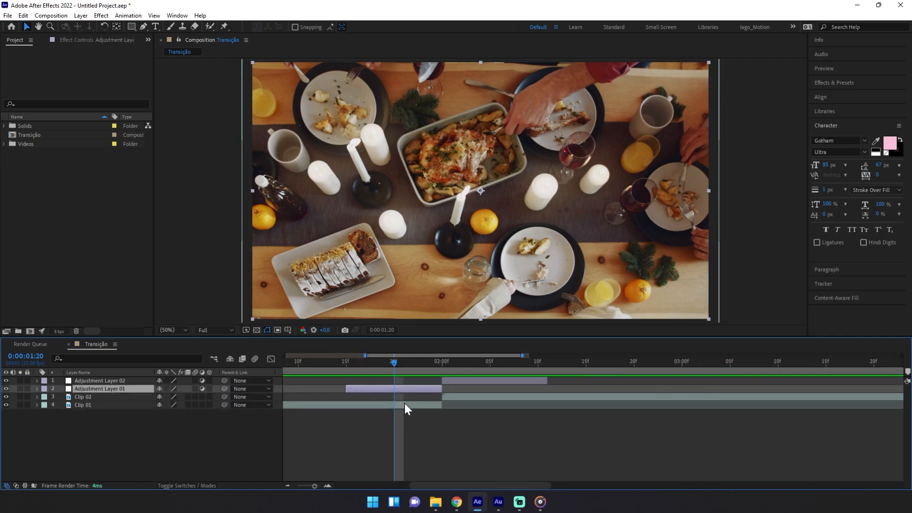
left_click(452, 397)
left_click(453, 379)
left_click(450, 397)
left_click(427, 390)
left_click(411, 405)
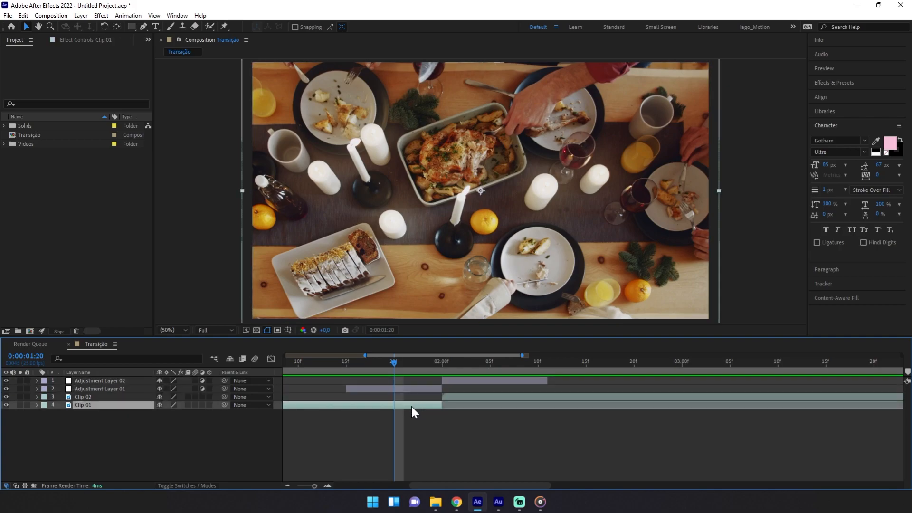
left_click(449, 381)
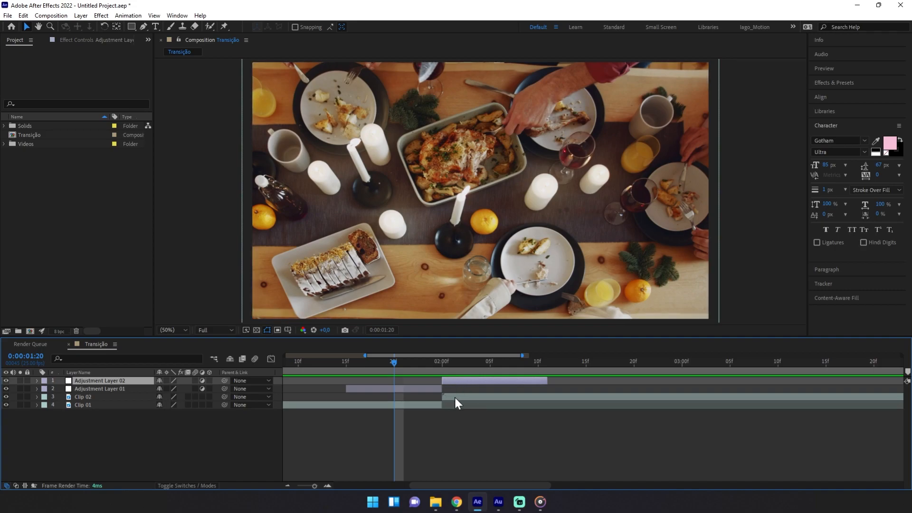
left_click(454, 397)
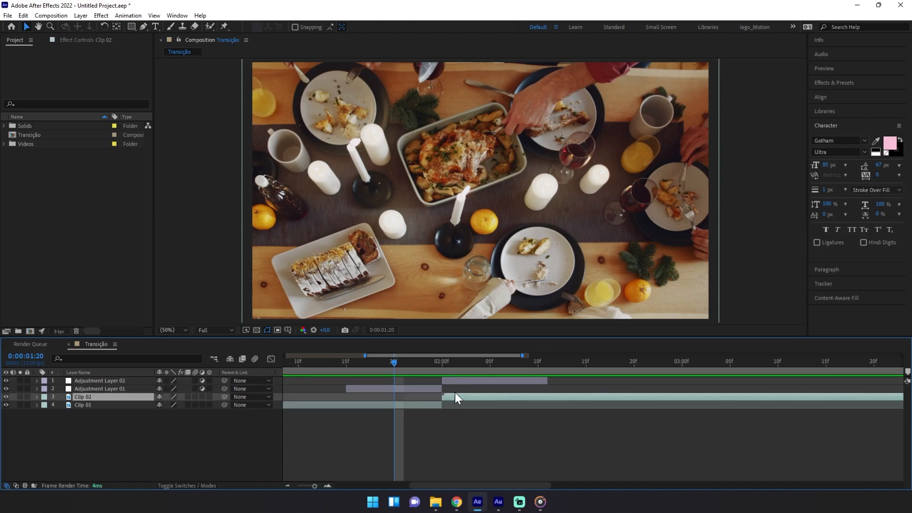
left_click(455, 383)
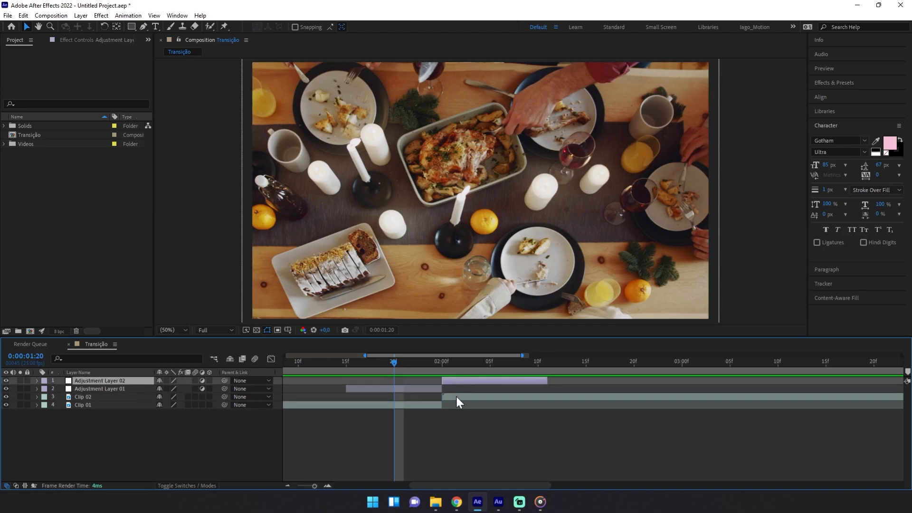
left_click(455, 395)
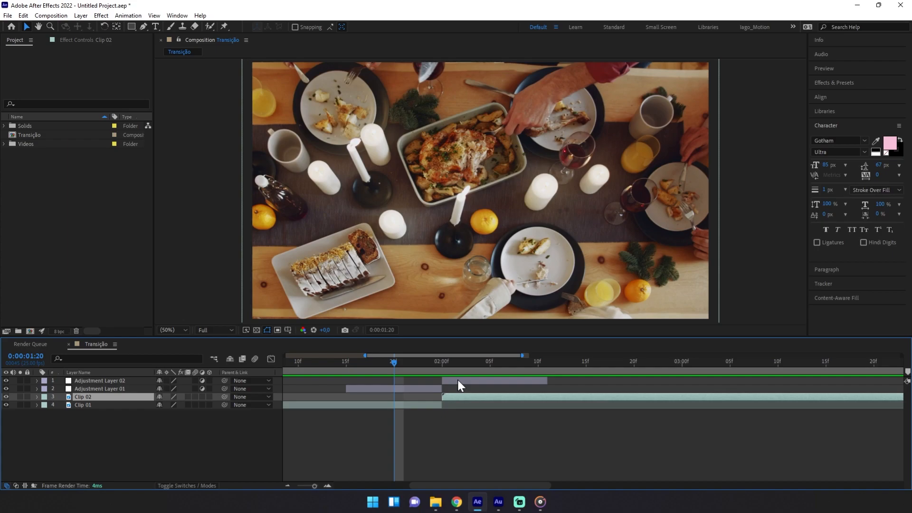
left_click(442, 361)
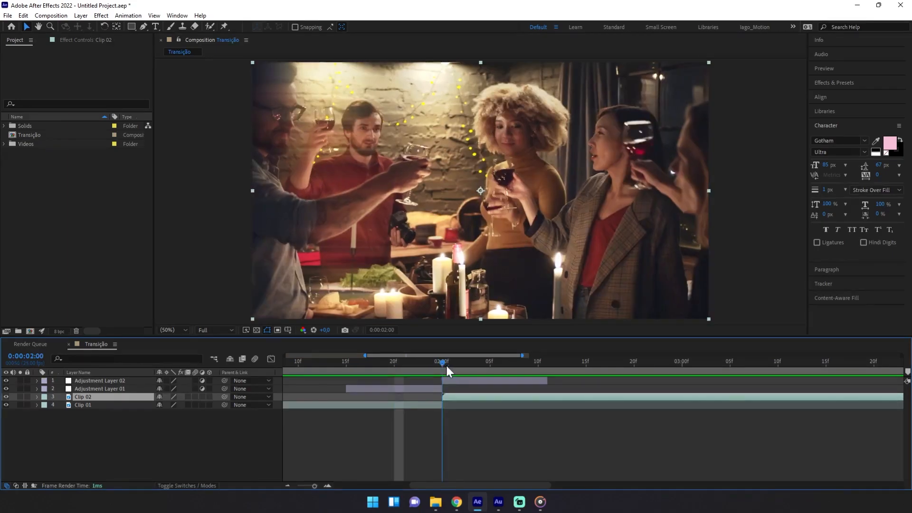
left_click_drag(446, 366, 461, 374)
left_click(463, 381)
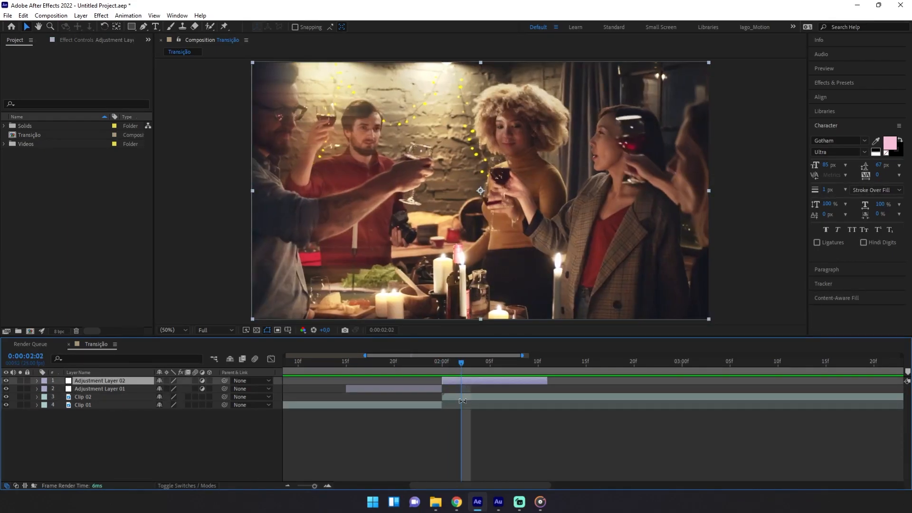
- Apply the Distort category's Transform effect to Adjustment Layer 01
left_click_drag(443, 365, 413, 364)
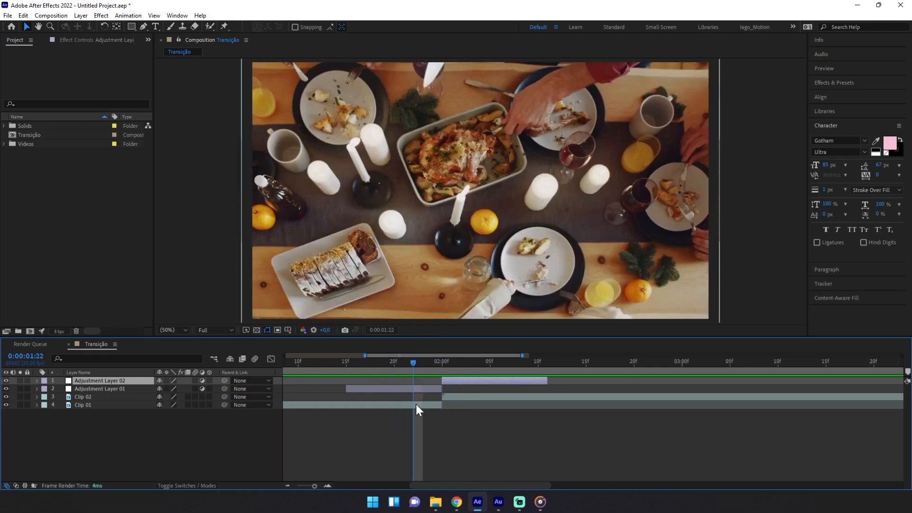
left_click(418, 389)
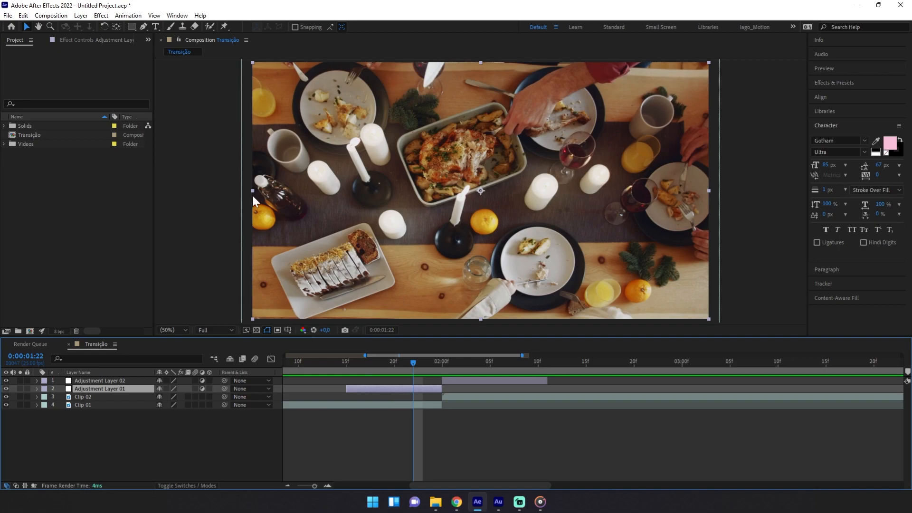
left_click(101, 16)
mouse_move(179, 146)
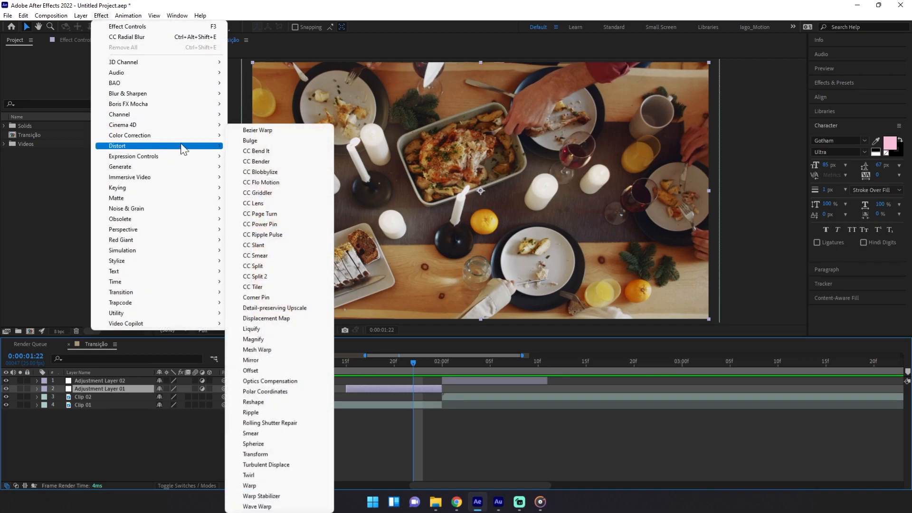
left_click(269, 454)
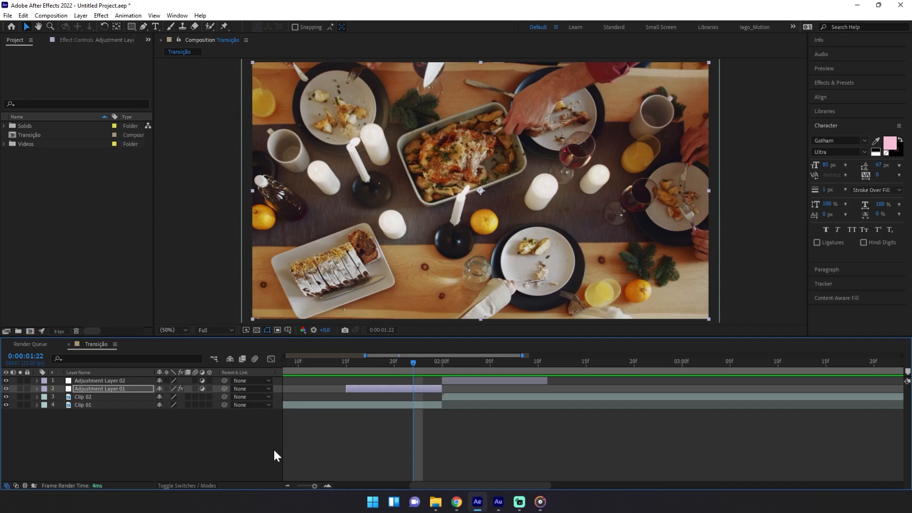
- Show the effect controls of Adjustment Layer 01 with its Transform properties
left_click(406, 389)
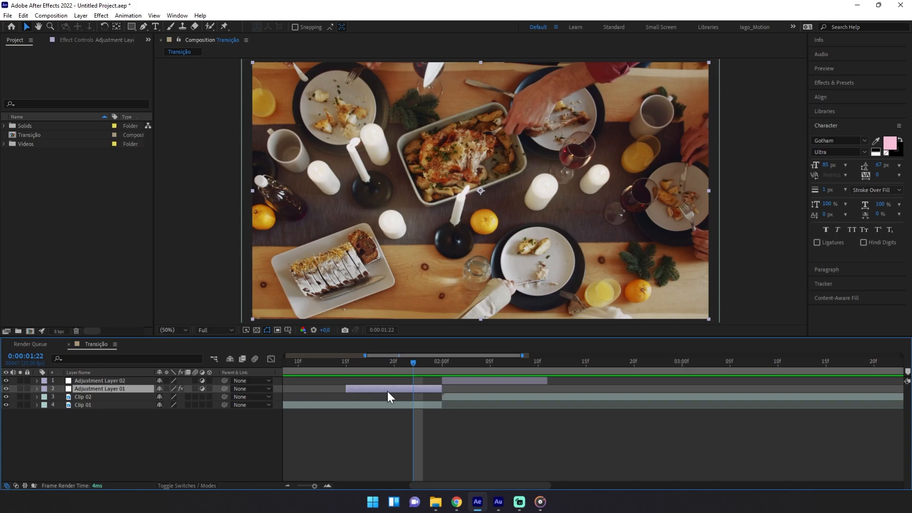
left_click(102, 40)
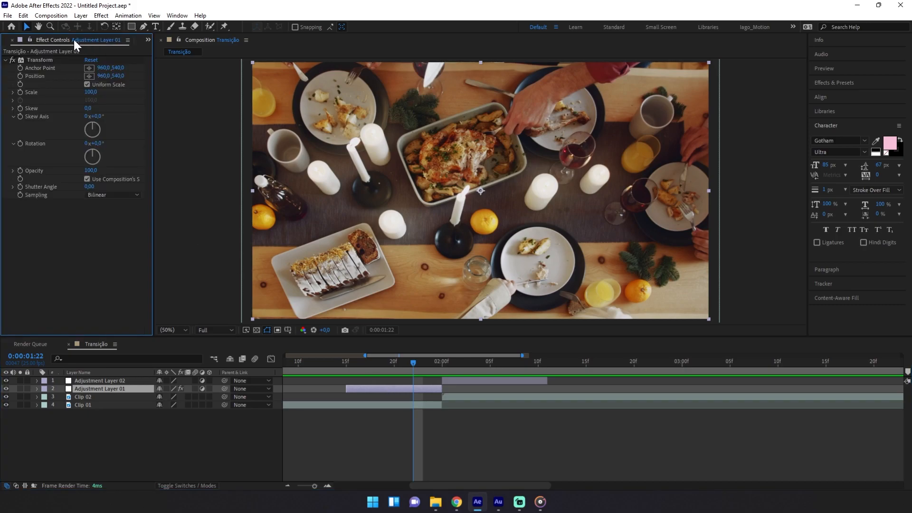
left_click(180, 16)
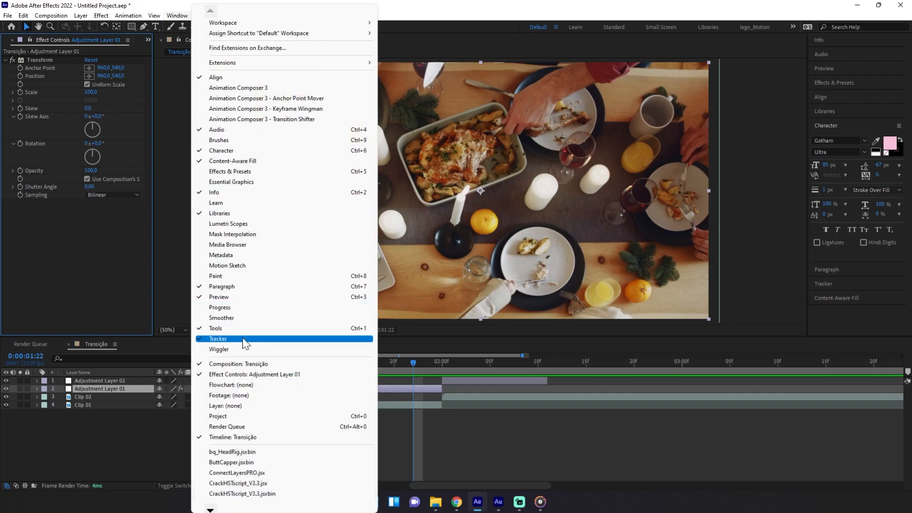
left_click(240, 374)
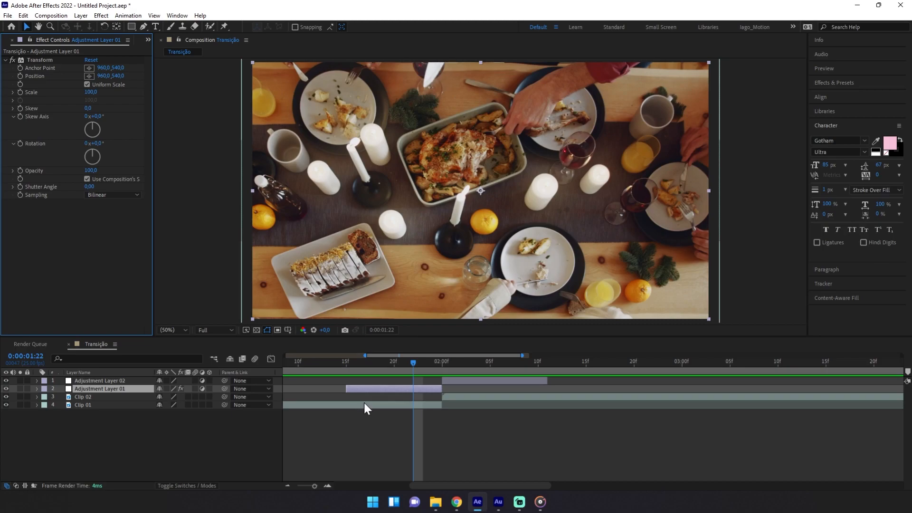
- Look over Clip 01's own transform properties, collapse them, and reselect Adjustment Layer 01
left_click(36, 404)
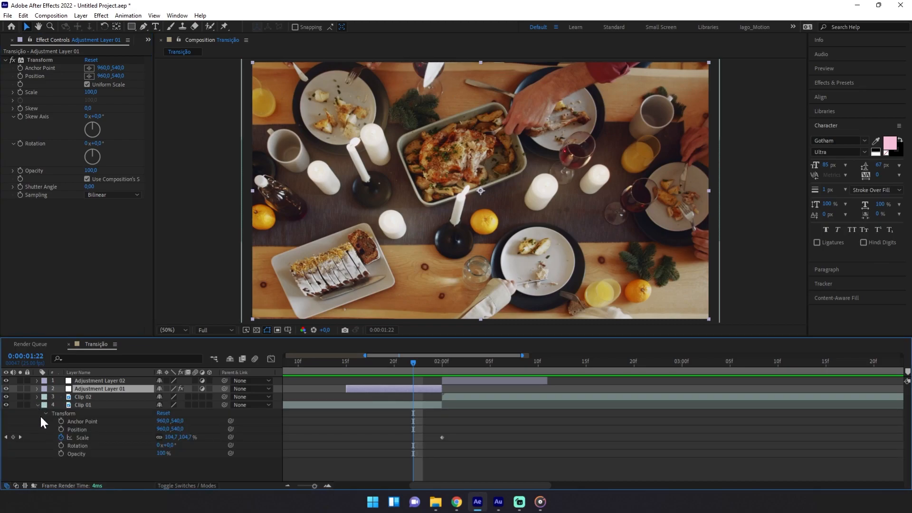
left_click(78, 430)
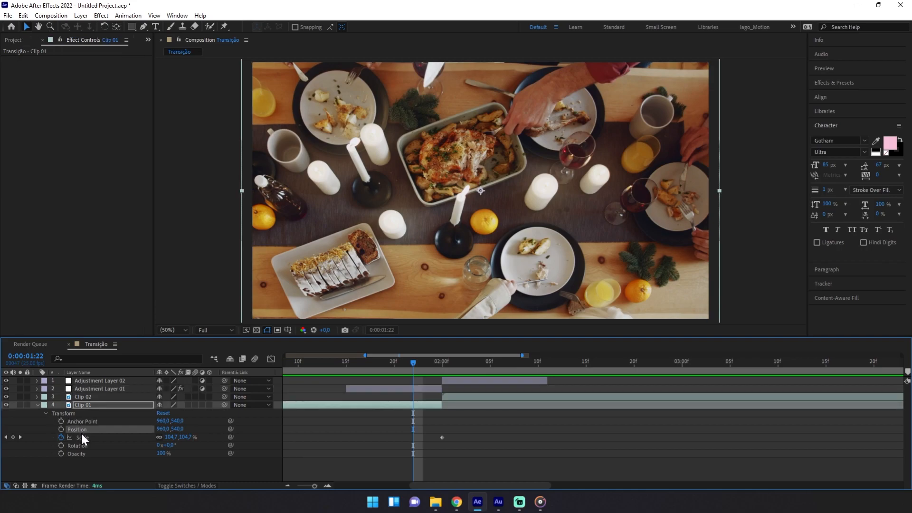
left_click(38, 404)
left_click(104, 389)
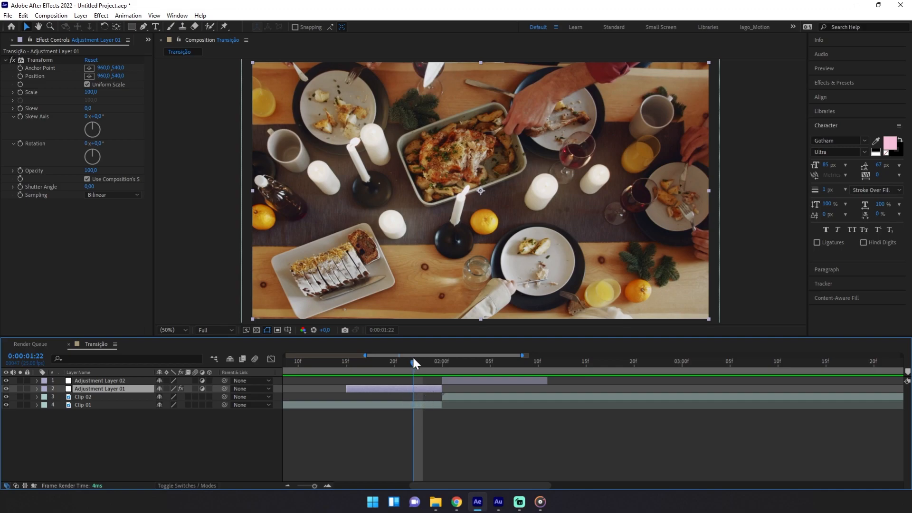
- Start animating the Transform effect's Scale on Adjustment Layer 01 with a 100 keyframe at 0:00:01:15
left_click_drag(412, 362, 342, 367)
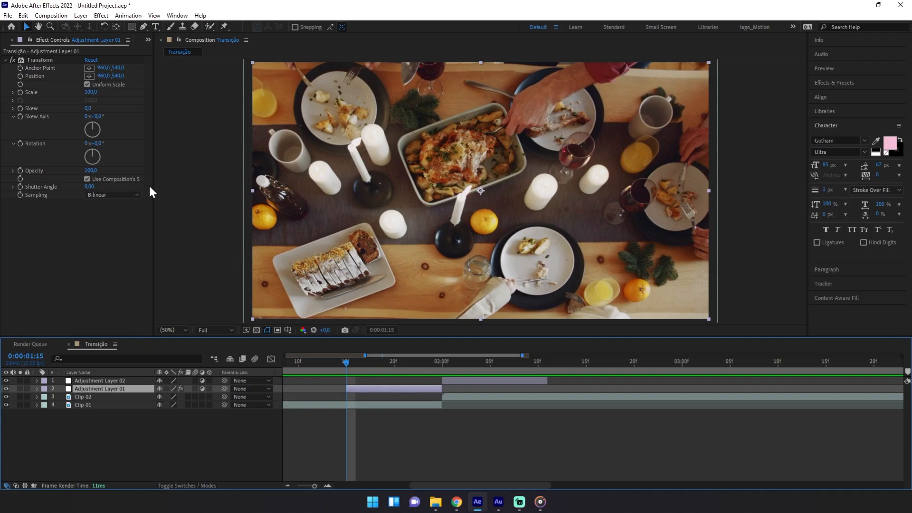
left_click(34, 93)
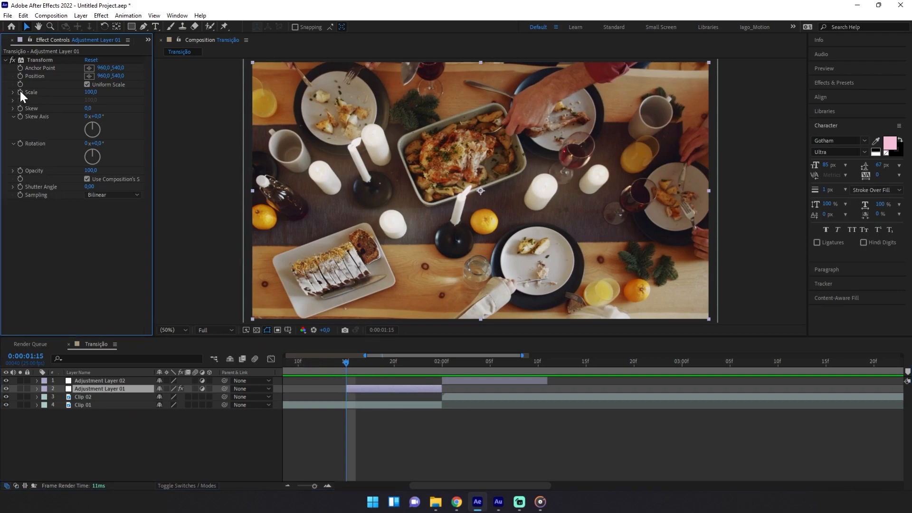
left_click(20, 90)
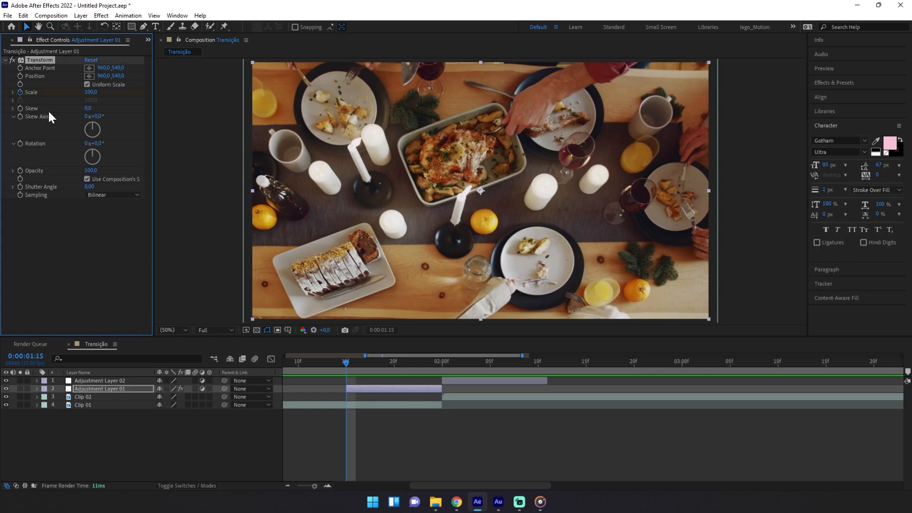
- Add a Scale keyframe of 300 to Adjustment Layer 01's Transform effect at 0:00:02:00 and widen the effect controls area
left_click_drag(343, 360, 443, 362)
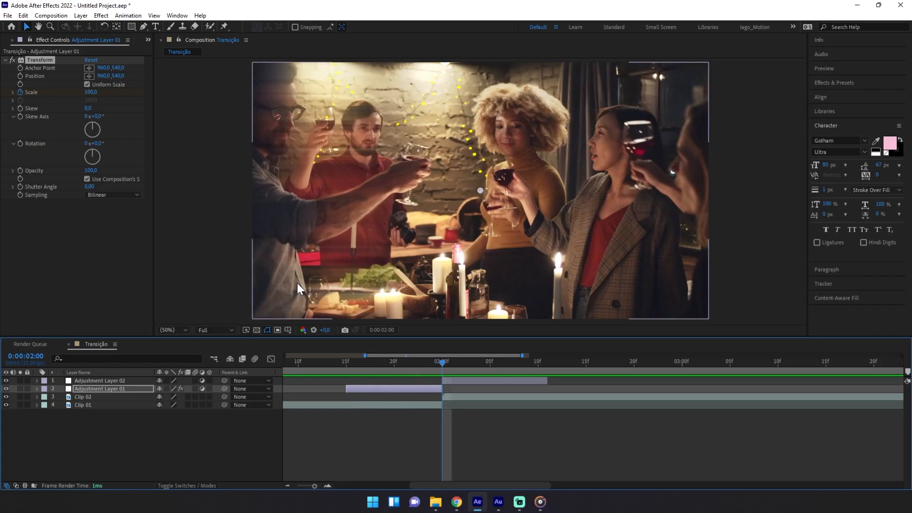
left_click_drag(92, 94, 182, 99)
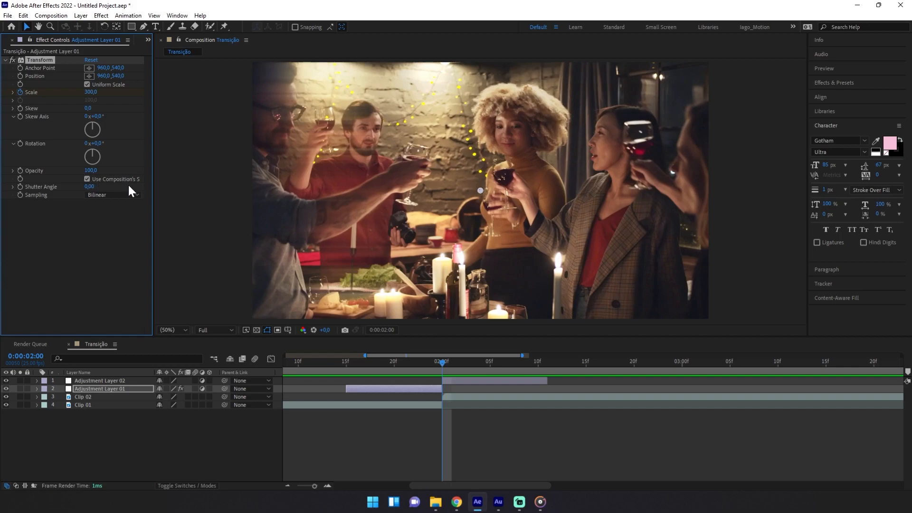
left_click_drag(152, 185, 190, 186)
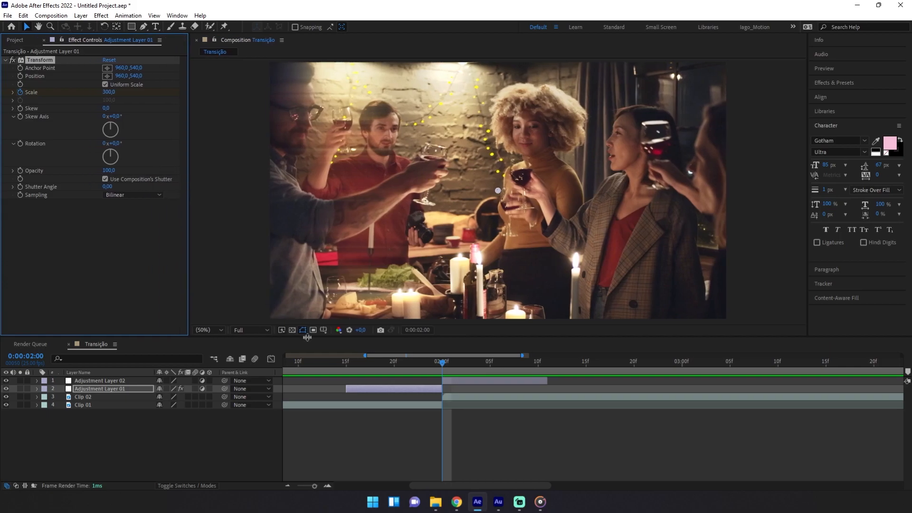
- Play back the zoom-in animation from just before Adjustment Layer 01 begins and across the clip cut
left_click(337, 364)
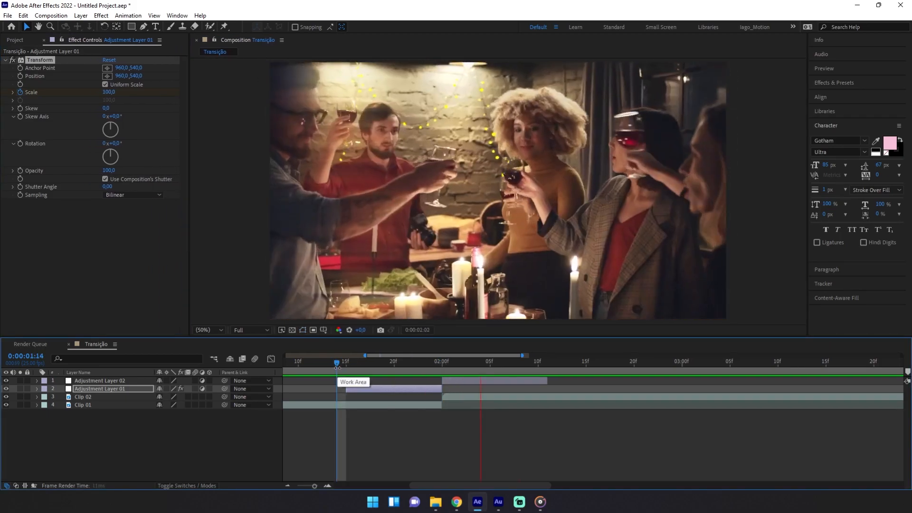
key("space")
key("space")
key("space")
key("space")
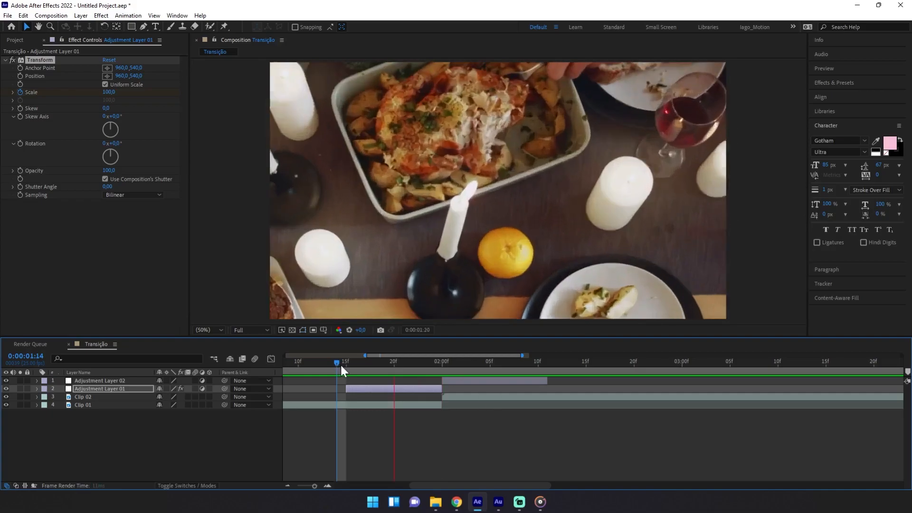
left_click(343, 359)
key("space")
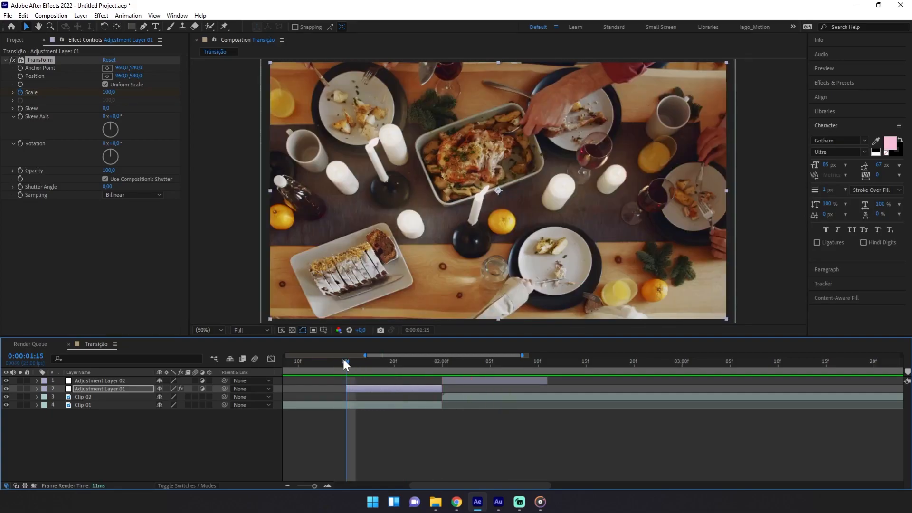
left_click(354, 368)
- Reveal Adjustment Layer 01's Scale keyframes and Easy Ease the first one with an outgoing velocity influence of 90%
left_click(369, 388)
key("u")
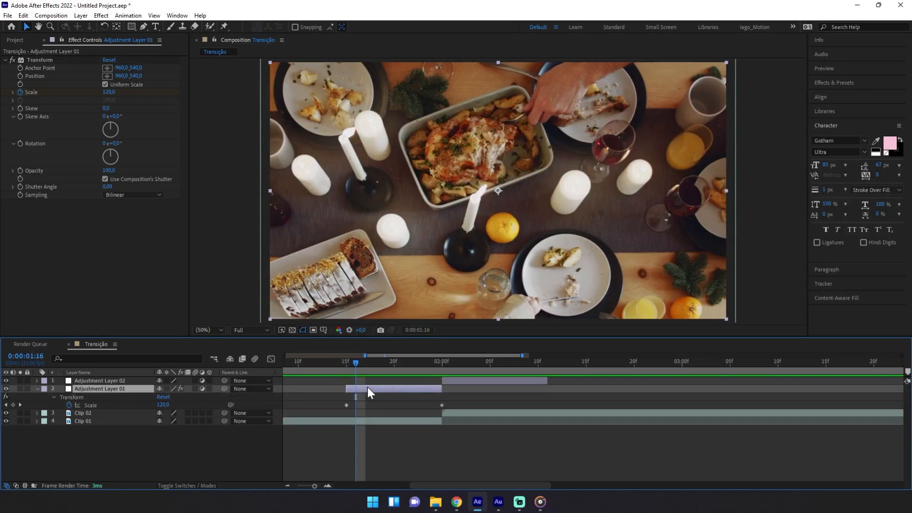
left_click_drag(356, 360, 396, 373)
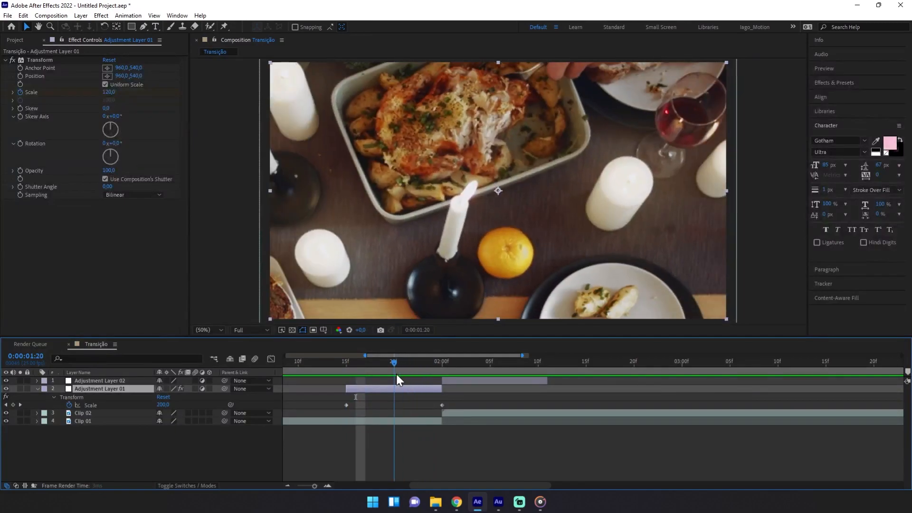
left_click(345, 405)
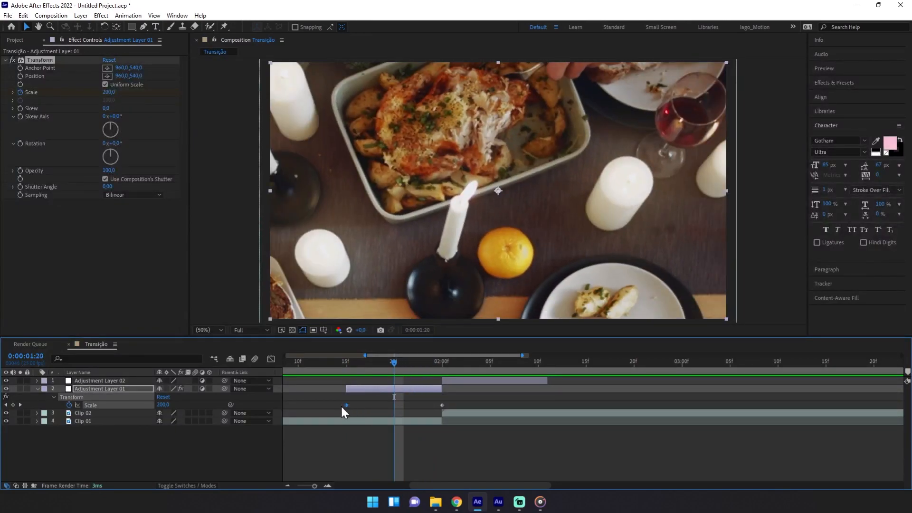
key("F9")
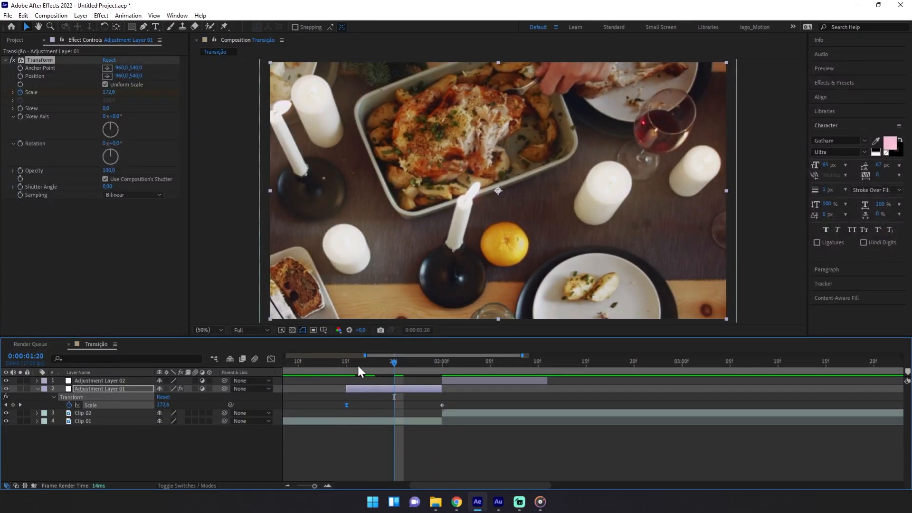
double_click(347, 404)
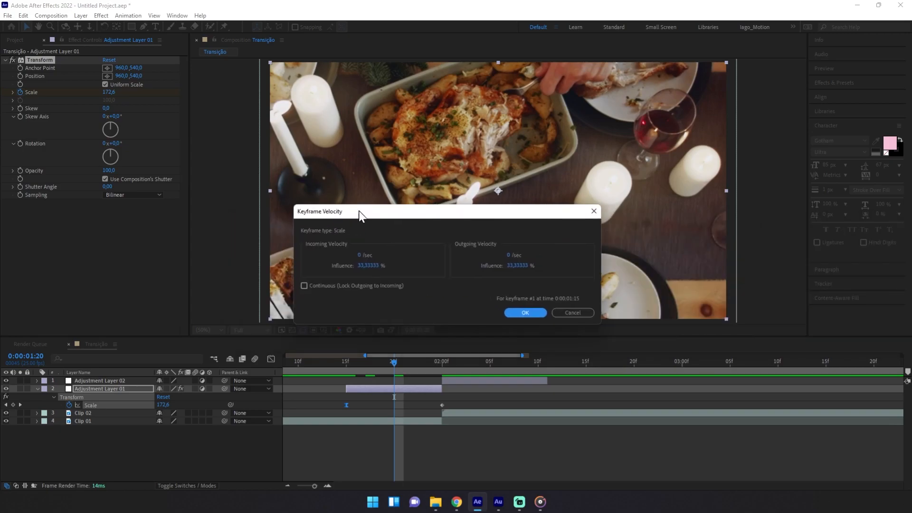
left_click(518, 265)
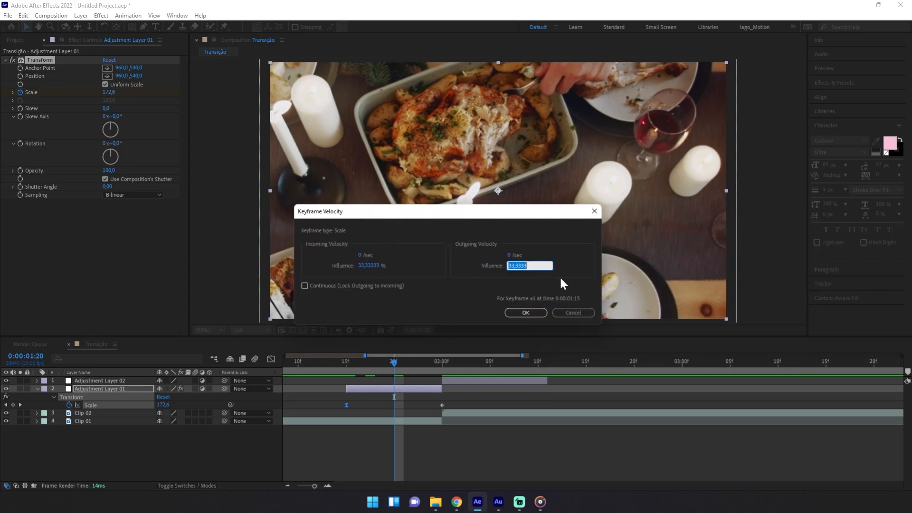
type("90")
left_click(525, 313)
- Convert Adjustment Layer 01's Scale keyframe at 0:00:02:00 to Auto Bezier and scrub back to check the motion
left_click(438, 404)
left_click(437, 404)
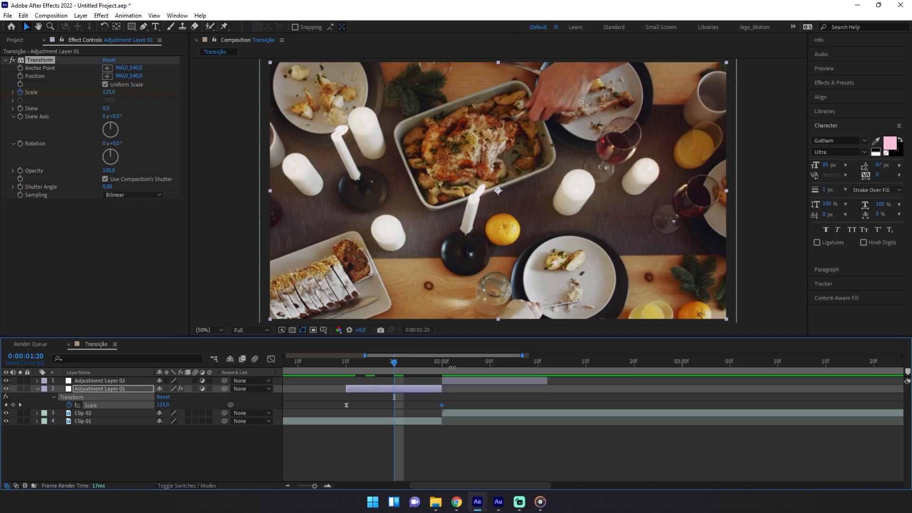
mouse_move(425, 363)
left_mouse_down()
mouse_move(459, 362)
mouse_move(398, 362)
mouse_move(438, 363)
mouse_move(432, 367)
left_mouse_up()
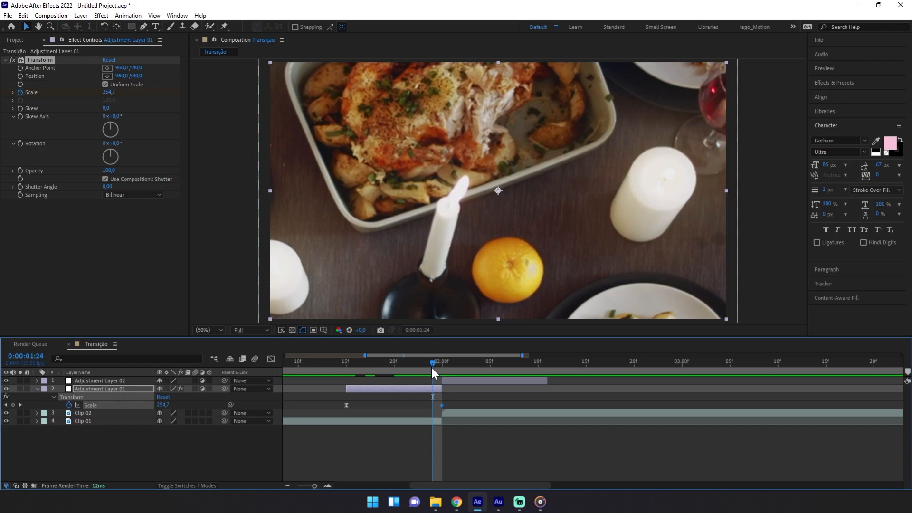
mouse_move(431, 367)
left_mouse_down()
mouse_move(418, 369)
mouse_move(439, 367)
left_mouse_up()
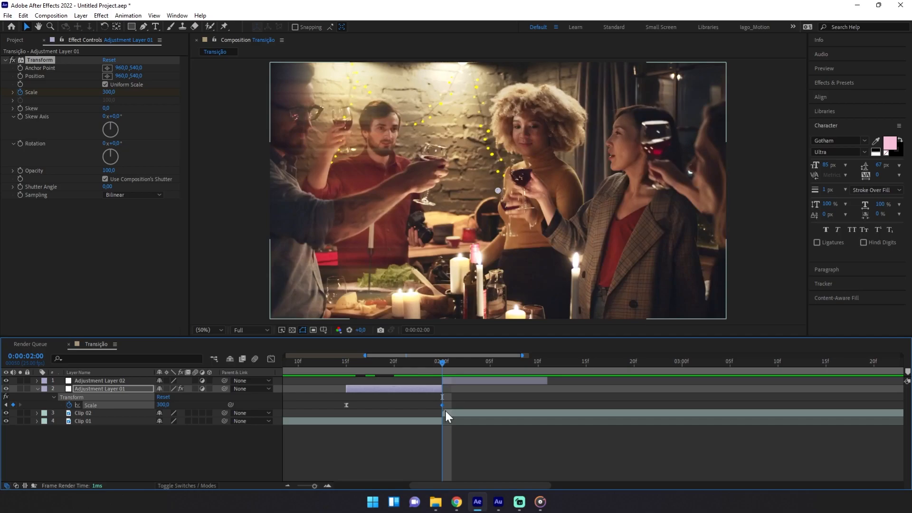
left_click(442, 404)
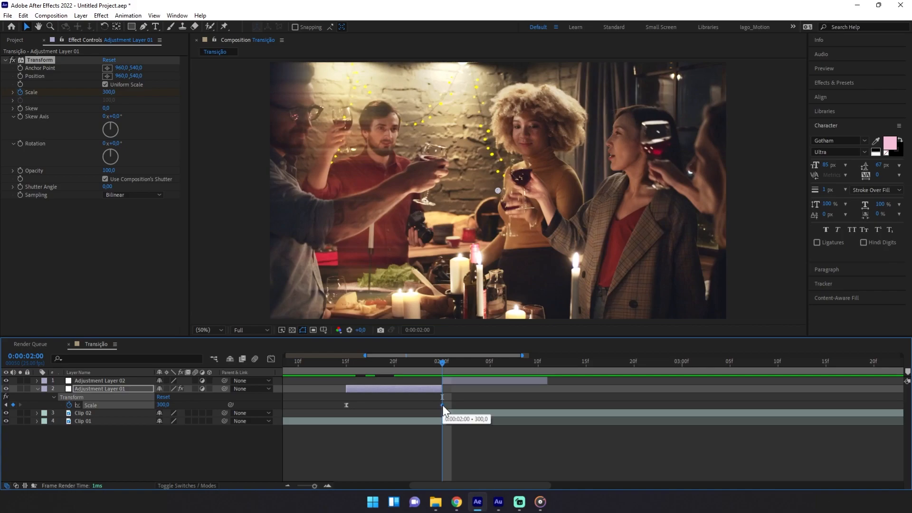
left_click_drag(438, 360, 413, 366)
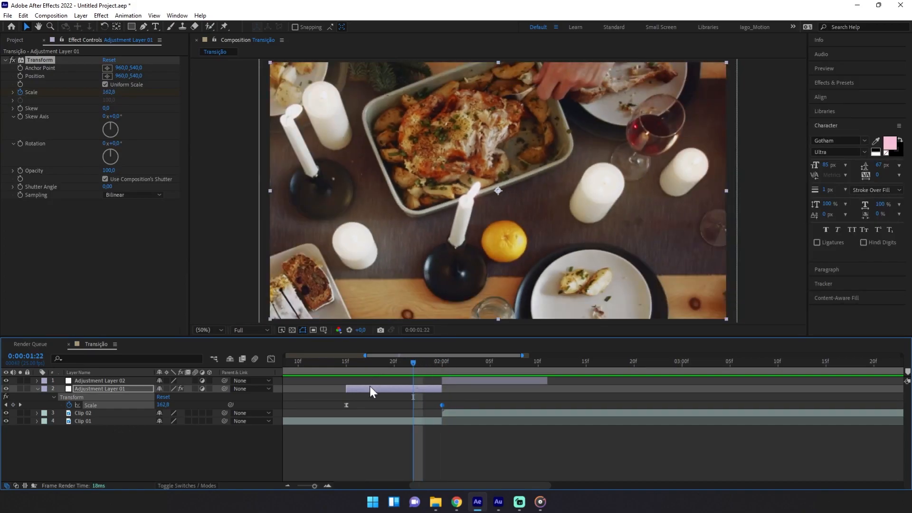
- Copy the Transform effect from Adjustment Layer 01 and paste it onto Adjustment Layer 02
left_click(161, 247)
left_click(430, 407)
left_click(36, 61)
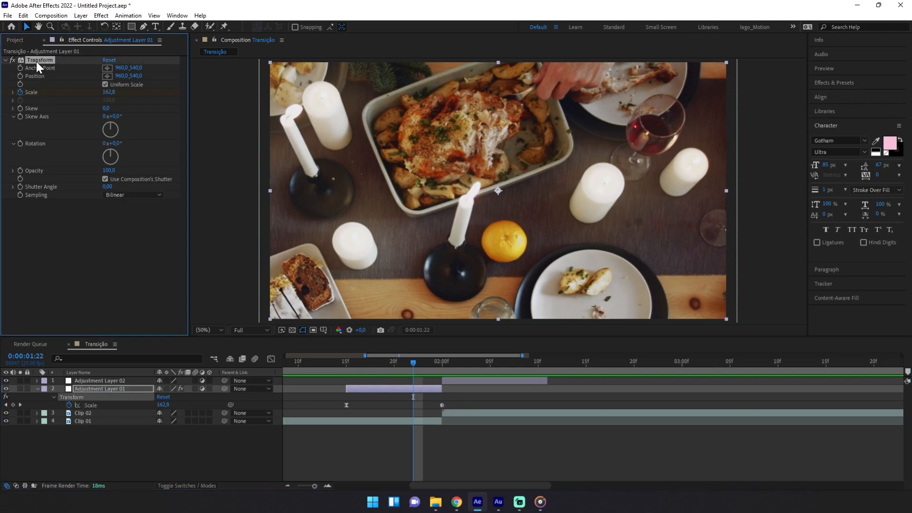
left_click(468, 363)
left_click(464, 380)
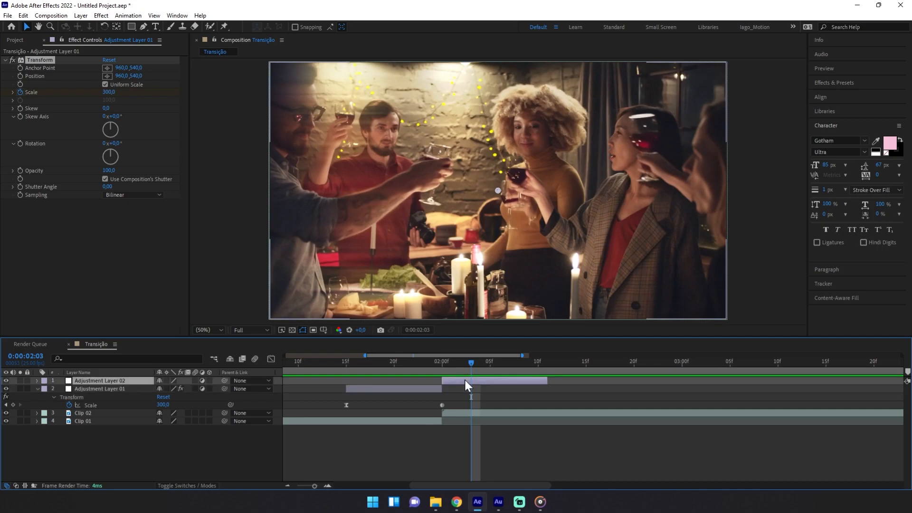
key("ctrl+v")
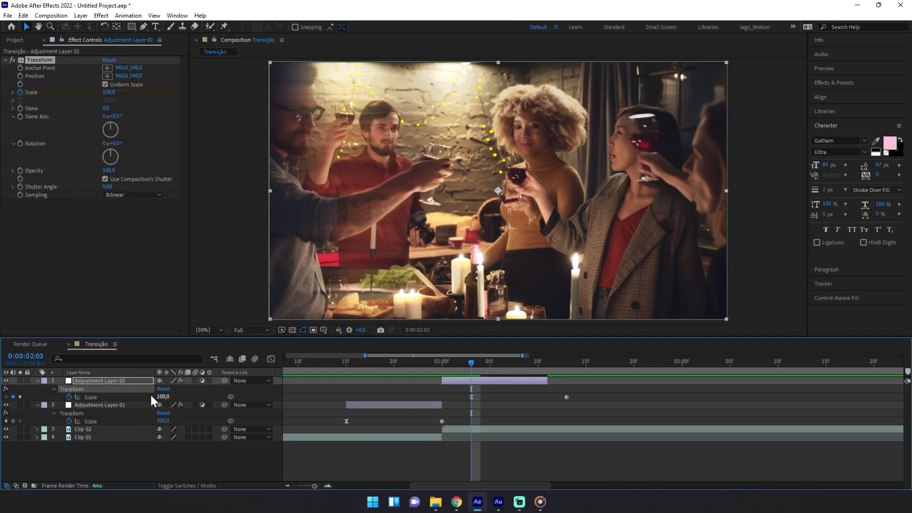
- Clear the pasted Scale keyframes on Adjustment Layer 02 and set a new Scale keyframe of 25 at 0:00:02:00
left_click(131, 395)
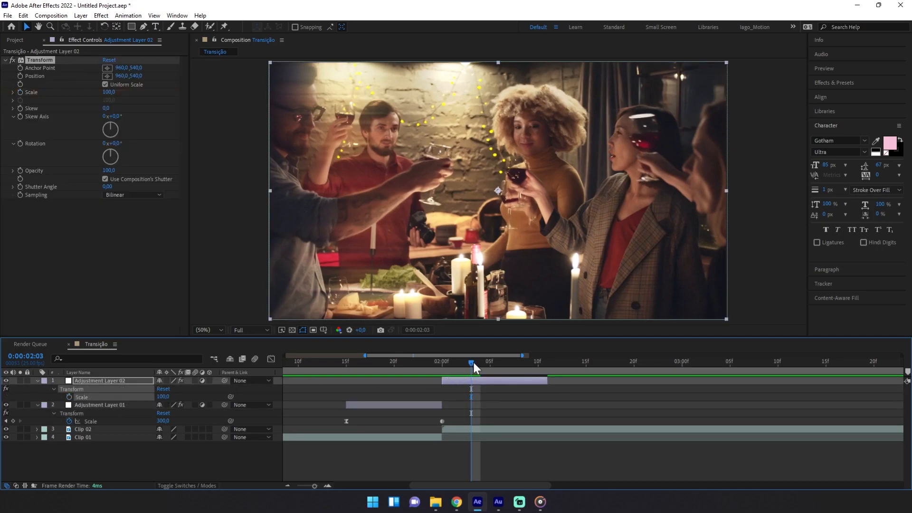
left_click_drag(471, 361, 442, 363)
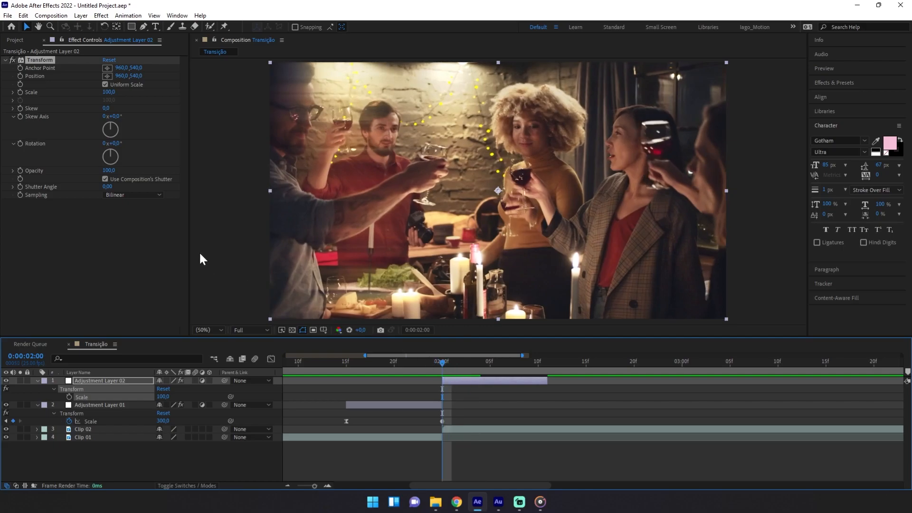
left_click(20, 92)
left_click(106, 92)
type("25")
key("Return")
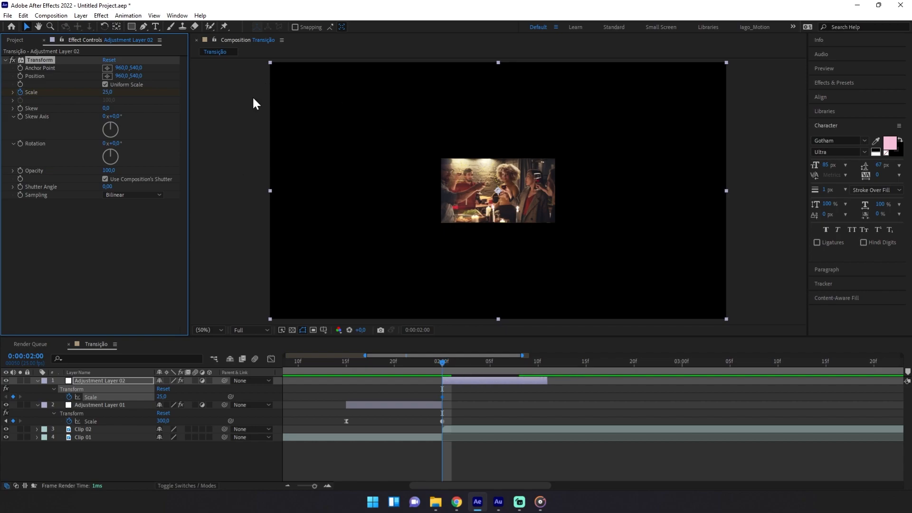
- Add a Scale keyframe of 100 to Adjustment Layer 02's Transform effect at 0:00:02:11, where the layer ends
left_click_drag(441, 364, 548, 369)
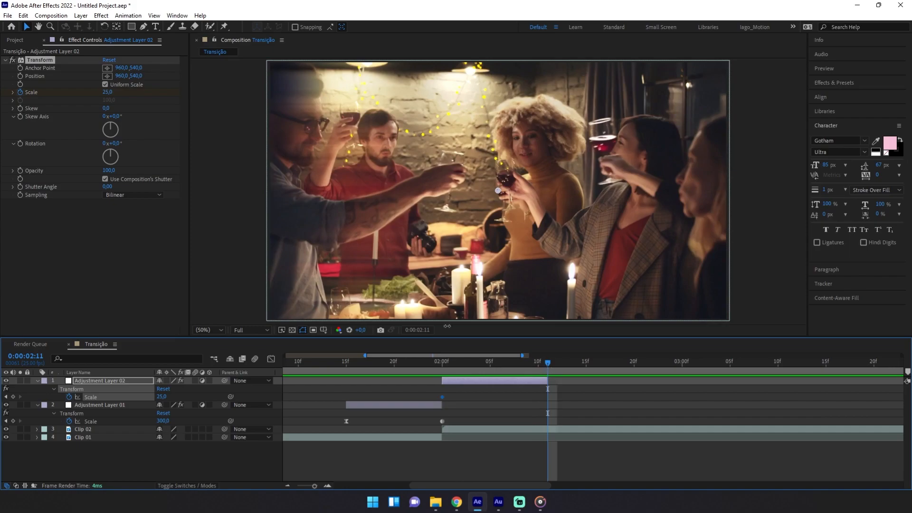
left_click(107, 92)
type("100")
left_click(127, 285)
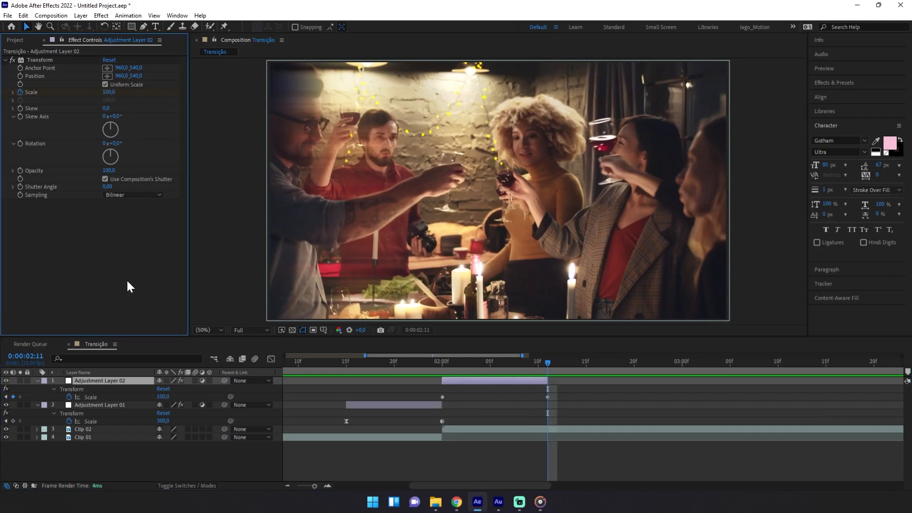
- Convert Adjustment Layer 02's first Scale keyframe, at 0:00:02:00, to Auto Bezier
left_click_drag(543, 366, 502, 361)
left_click(442, 396)
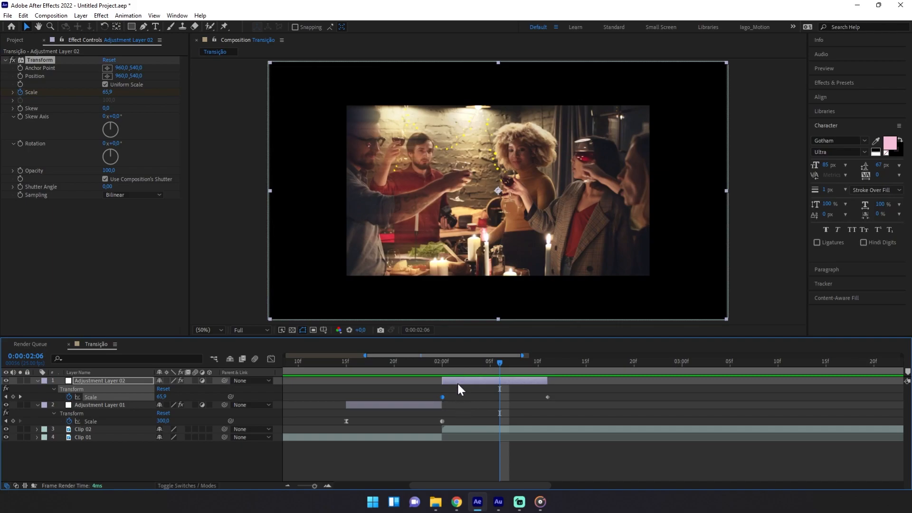
left_click(443, 397, "ctrl")
- Apply Easy Ease to Adjustment Layer 02's last Scale keyframe, at 0:00:02:11, and scrub back across the cut
left_click_drag(500, 362, 551, 368)
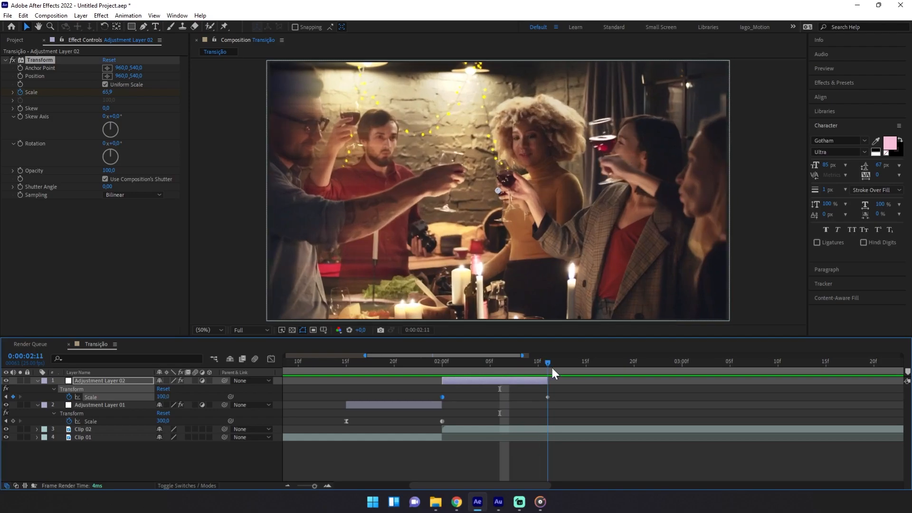
left_click(547, 397)
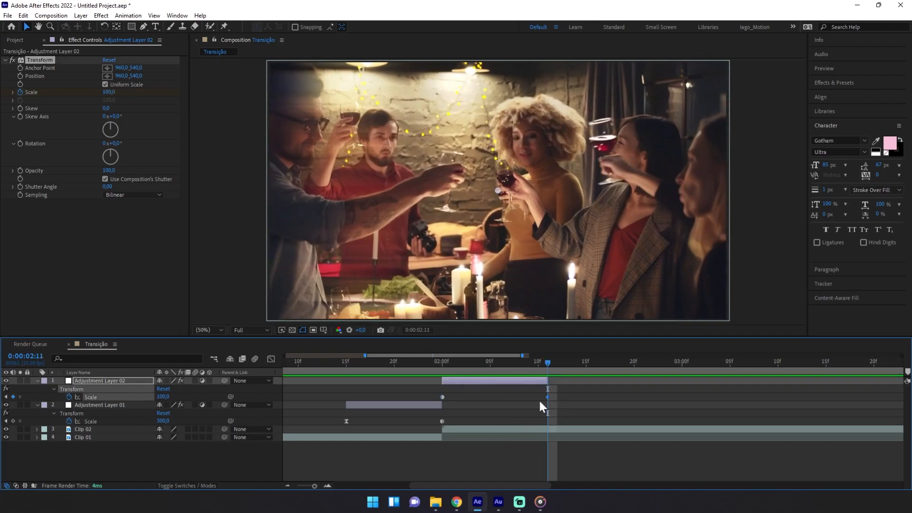
left_click_drag(554, 393, 538, 398)
left_click_drag(538, 363, 424, 367)
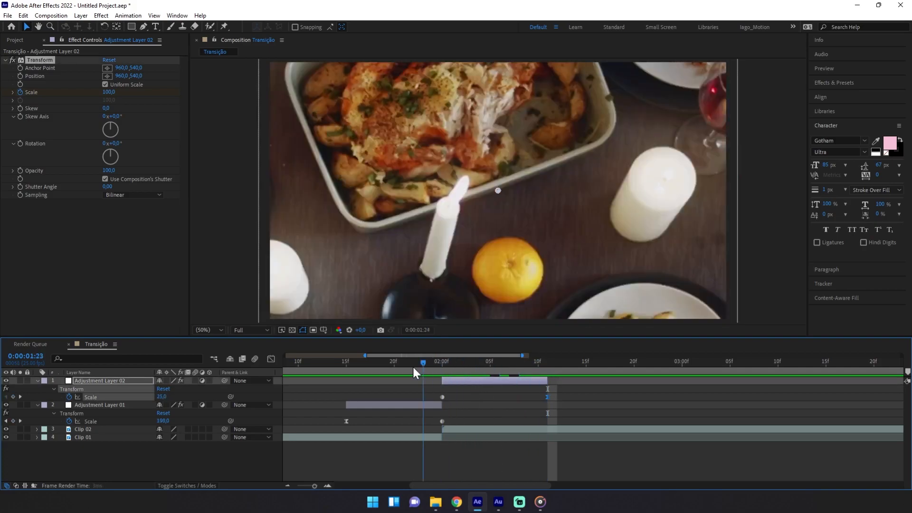
- Set the incoming velocity influence of Adjustment Layer 02's last Scale keyframe to 90% and play the transition from 0:00:01:15
left_click(527, 366)
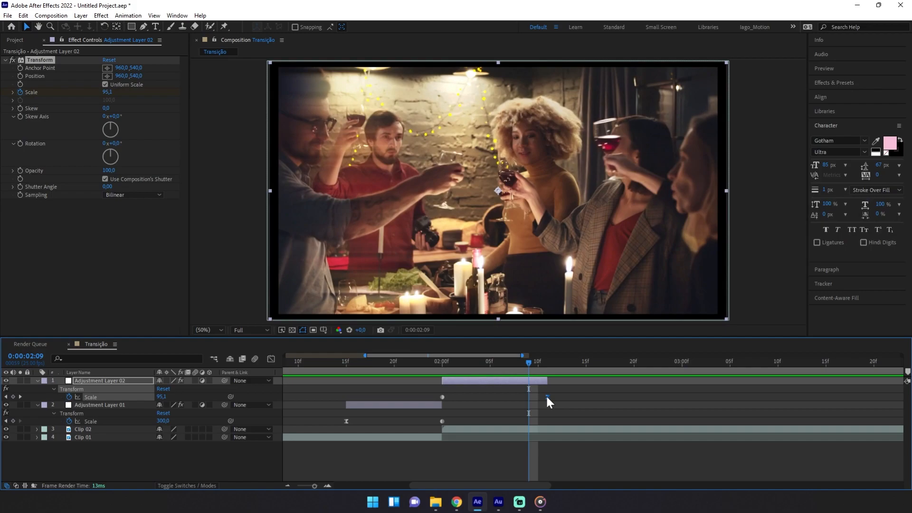
key("ctrl+shift+k")
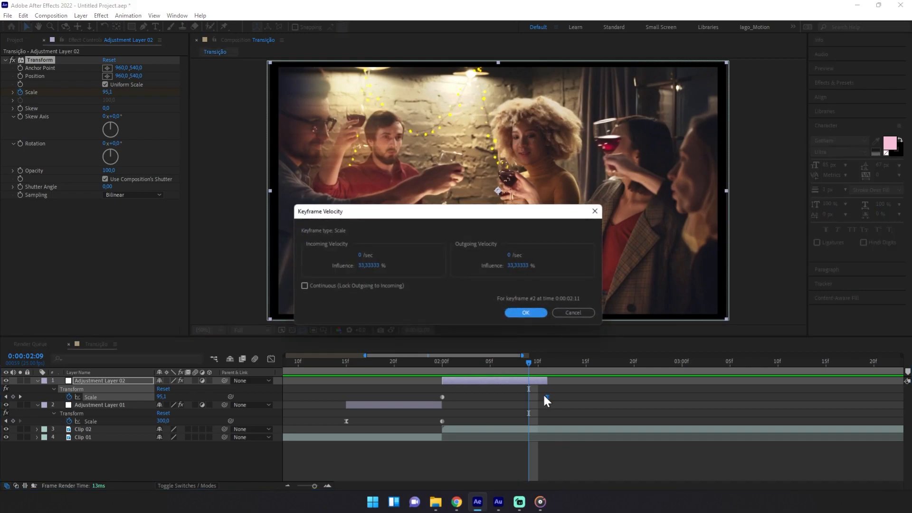
left_click(366, 266)
type("90")
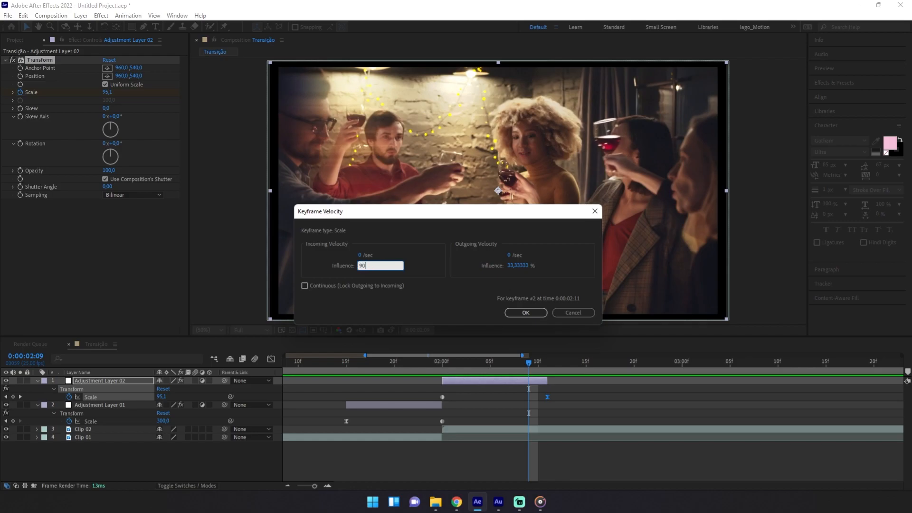
key("Return")
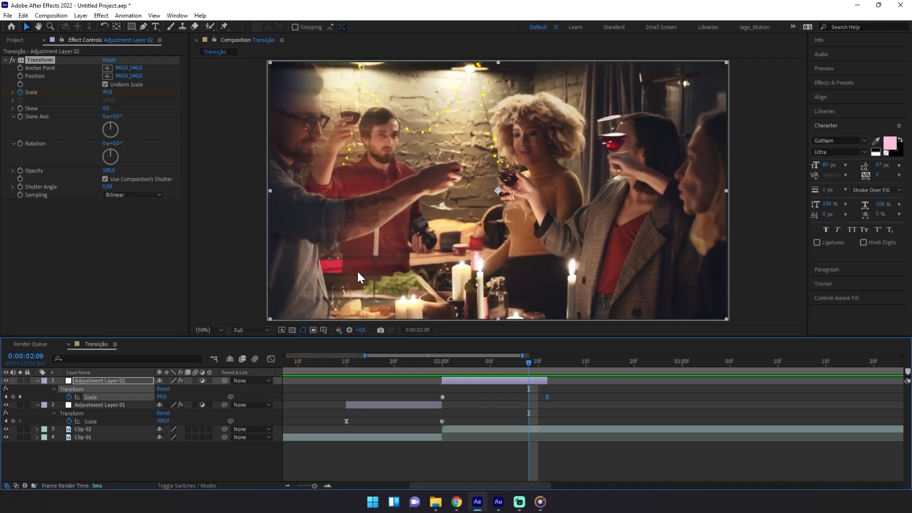
left_click(346, 361)
key("space")
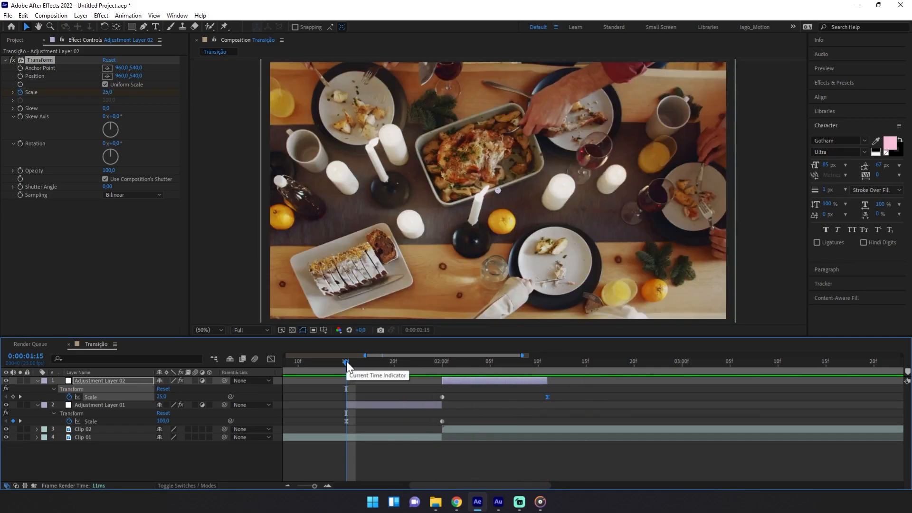
key("space")
- Go to the cut at 0:00:02:00 and add a Motion Tile effect to Adjustment Layer 02
mouse_move(438, 361)
left_mouse_down()
mouse_move(465, 362)
mouse_move(445, 365)
left_mouse_up()
left_click(466, 378)
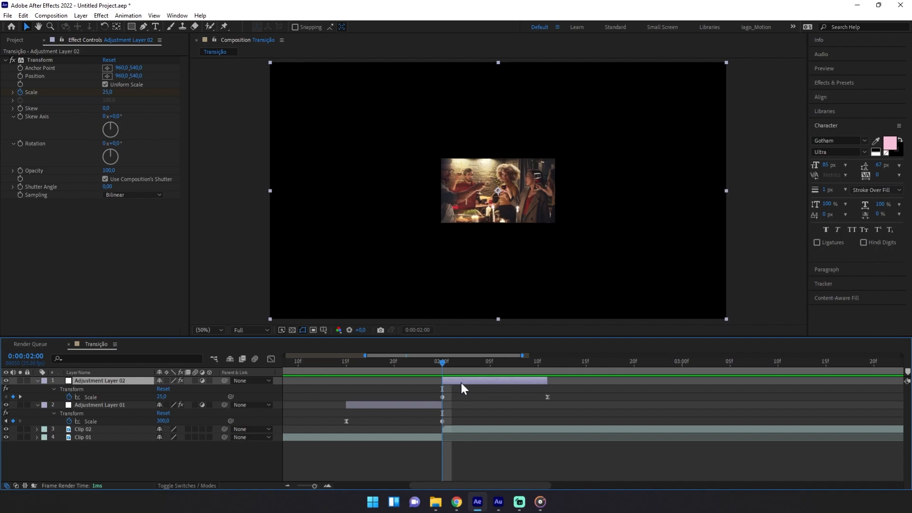
left_click(101, 16)
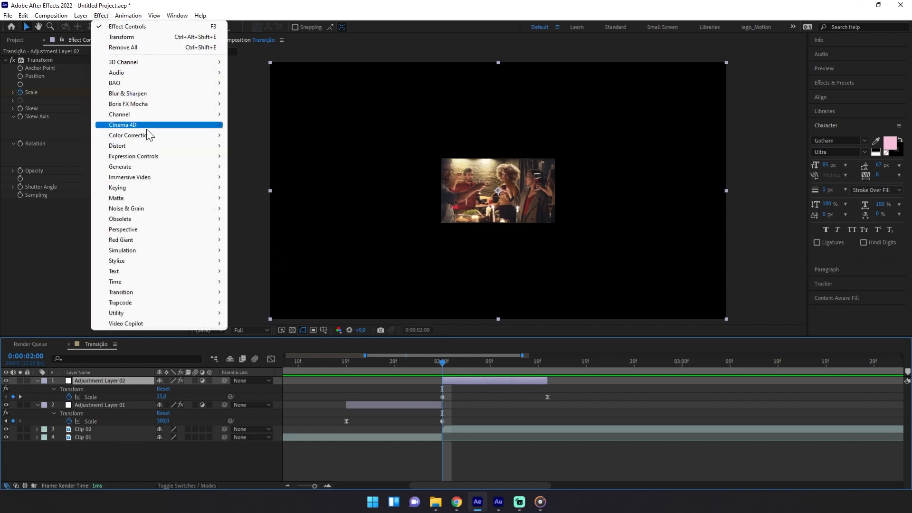
mouse_move(157, 262)
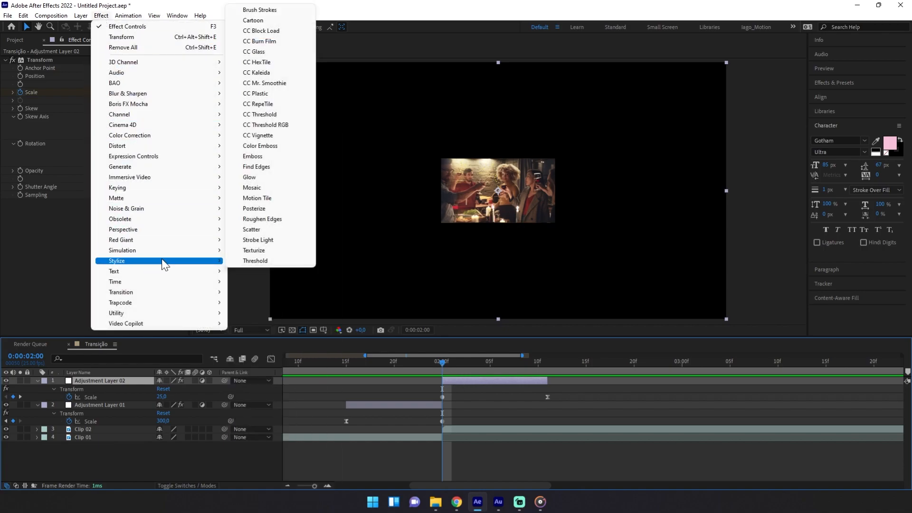
left_click(272, 199)
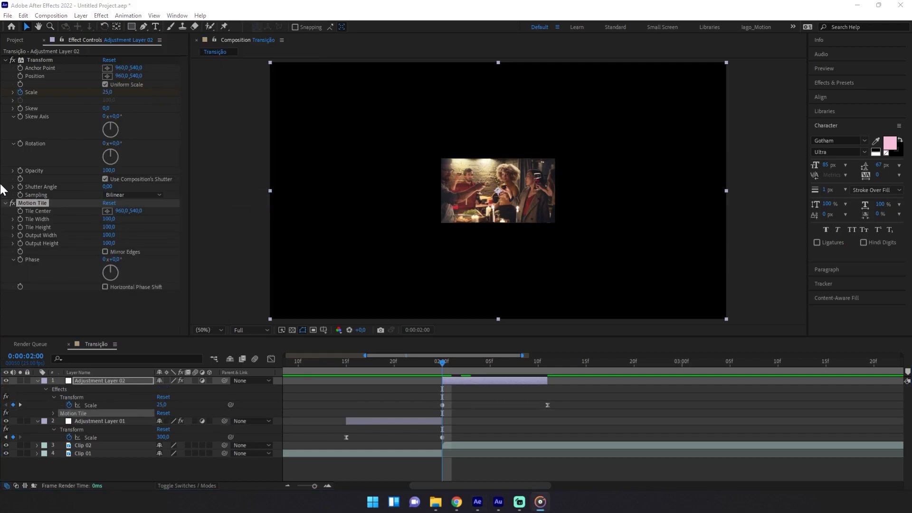
- Place Adjustment Layer 02's Motion Tile above its Transform effect and set Output Width and Output Height to 410
mouse_move(42, 204)
left_mouse_down()
mouse_move(35, 178)
mouse_move(42, 201)
left_mouse_up()
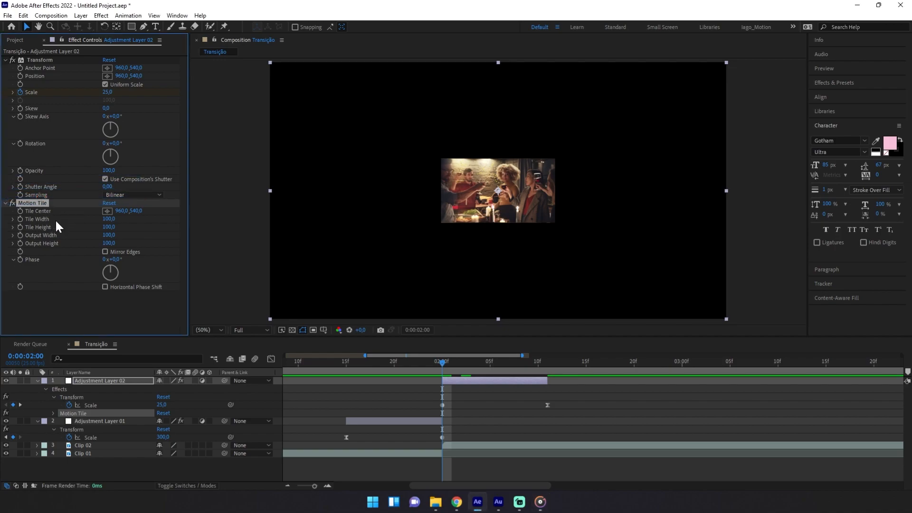
left_click_drag(112, 244, 131, 245)
left_click_drag(43, 200, 39, 57)
mouse_move(110, 100)
left_mouse_down()
mouse_move(124, 100)
mouse_move(116, 101)
mouse_move(124, 91)
left_mouse_up()
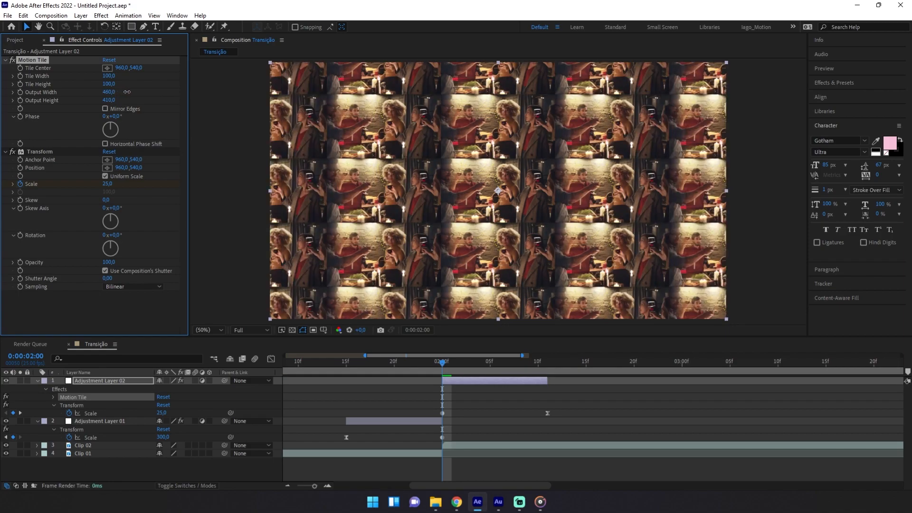
- Play the transition from 0:00:01:15 and examine the tiled edges around Clip 02 up to 0:00:02:04
left_click(346, 363)
key("space")
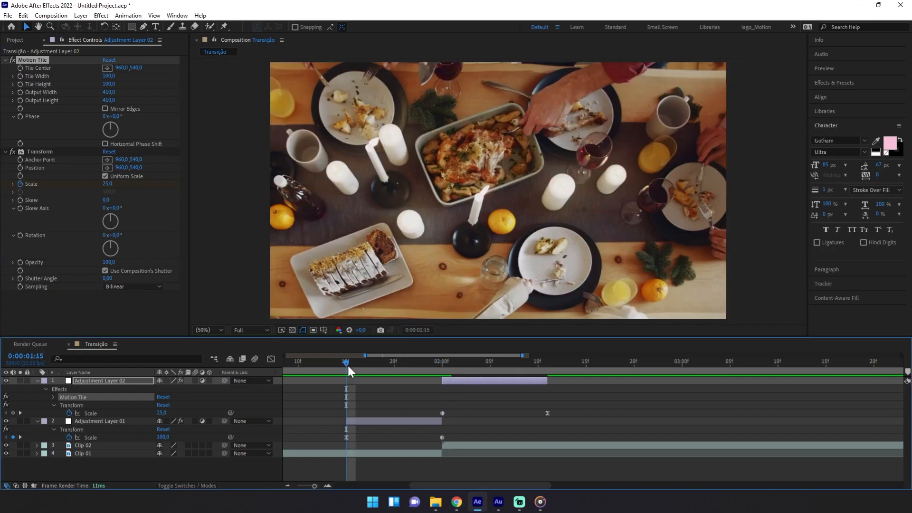
key("space")
key("space")
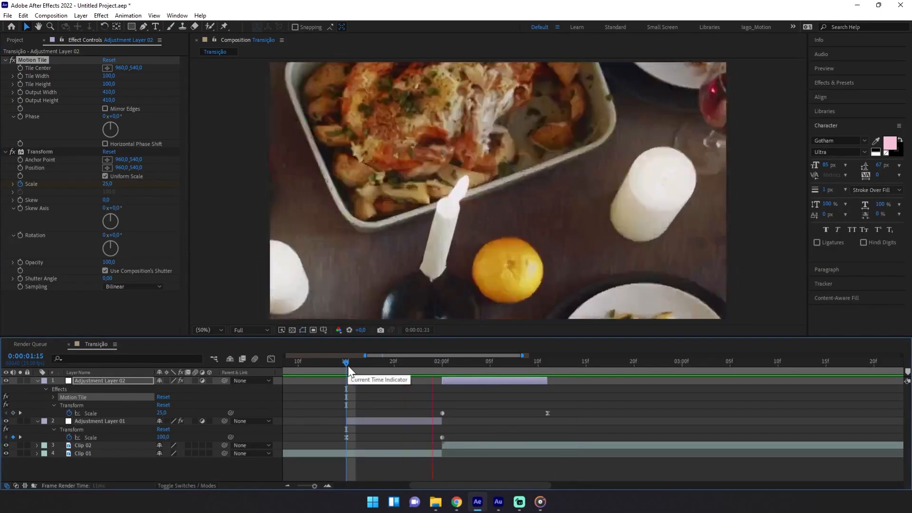
key("space")
left_click(442, 363)
left_click_drag(447, 366, 480, 367)
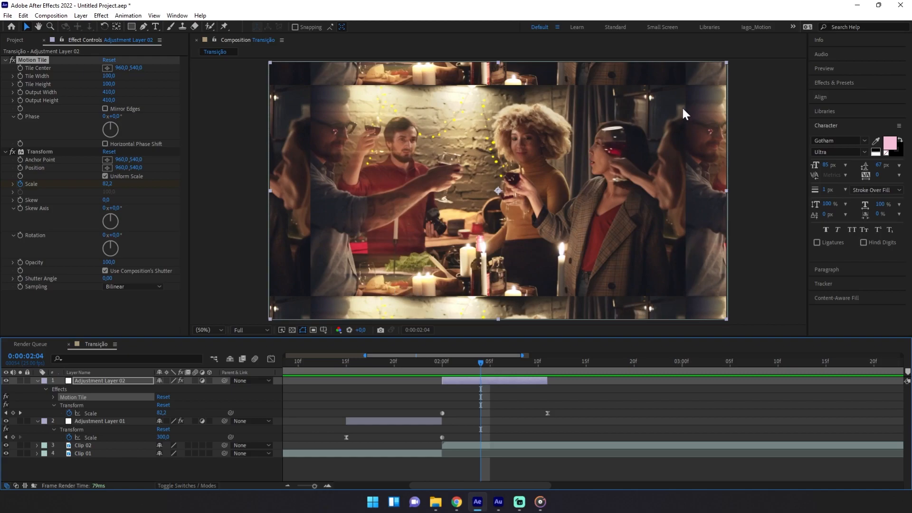
- Enable Mirror Edges in Adjustment Layer 02's Motion Tile and replay the transition from 0:00:01:15
left_click(463, 382)
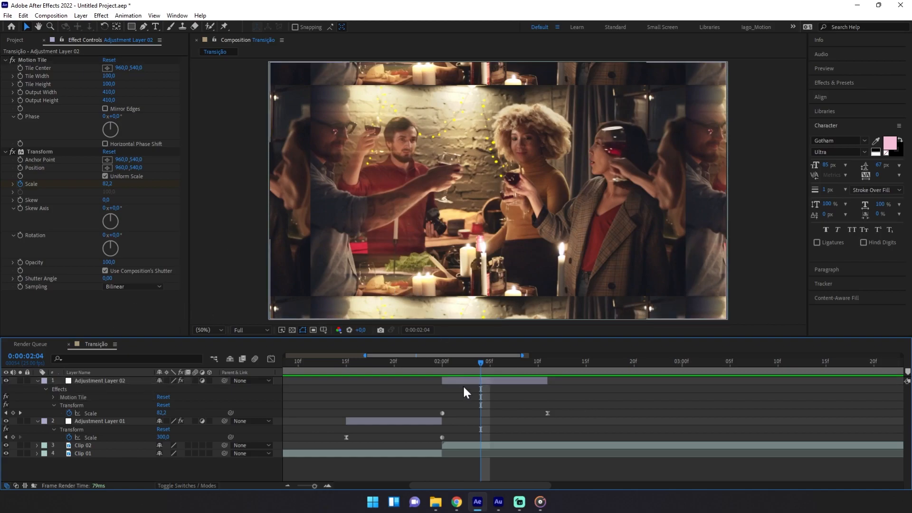
left_click(106, 109)
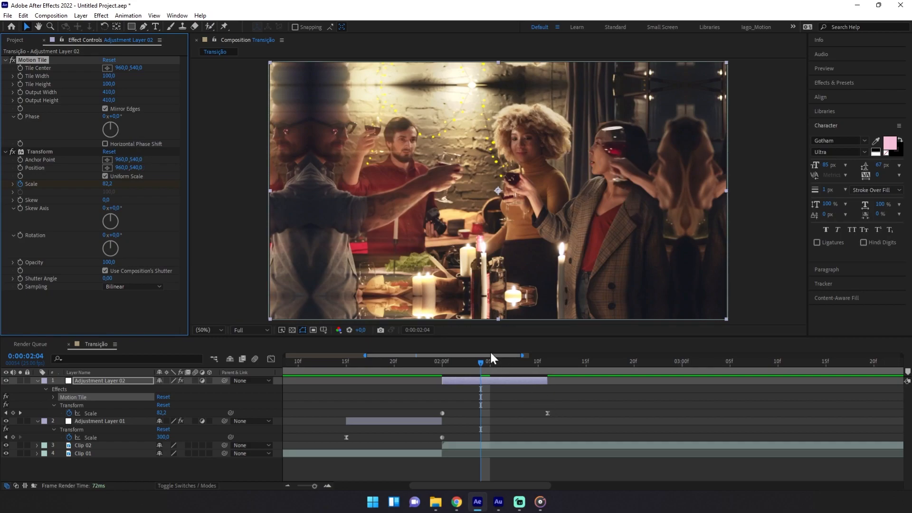
left_click_drag(479, 362, 361, 363)
key("space")
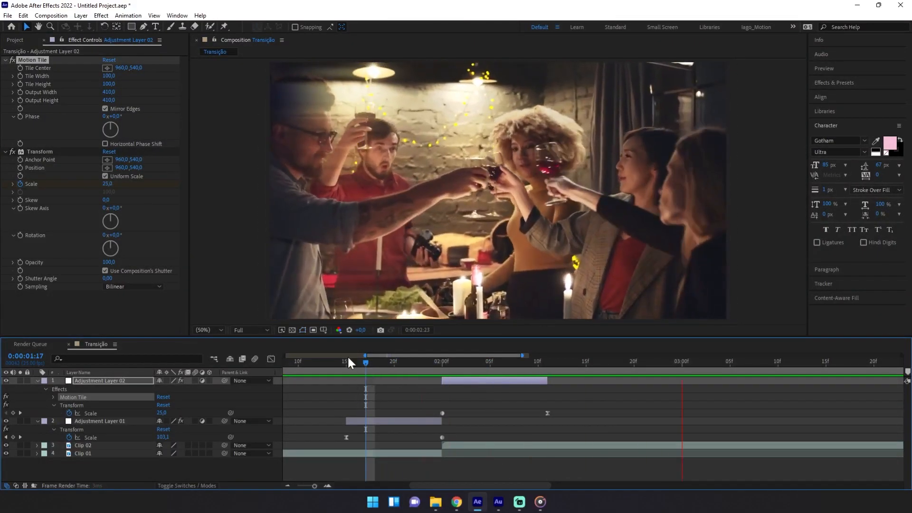
left_click(346, 362)
key("space")
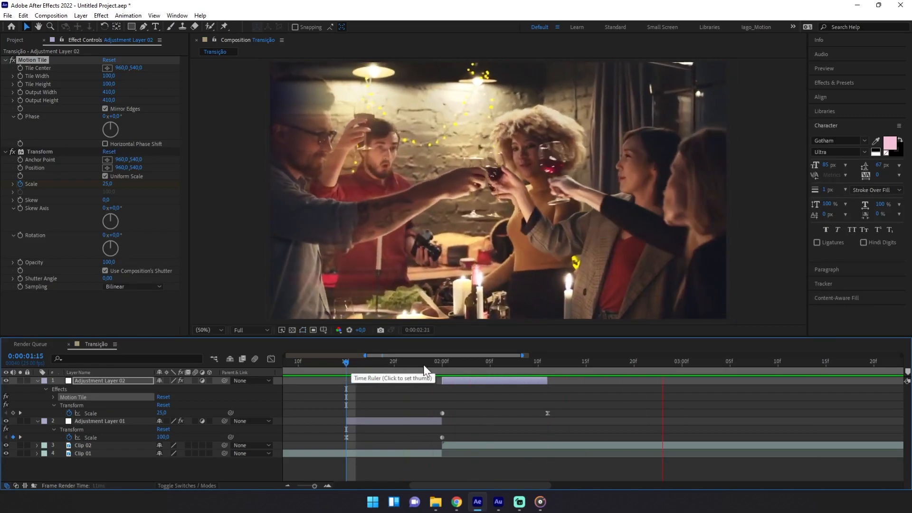
- Turn off Use Composition's Shutter in Adjustment Layer 02's Transform effect and set its Shutter Angle to 360
left_click(451, 363)
left_click(460, 379)
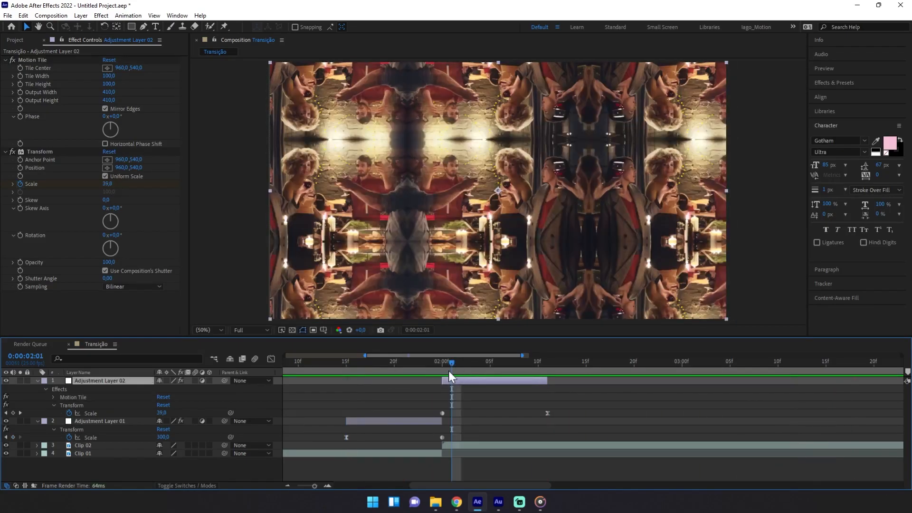
left_click(480, 361)
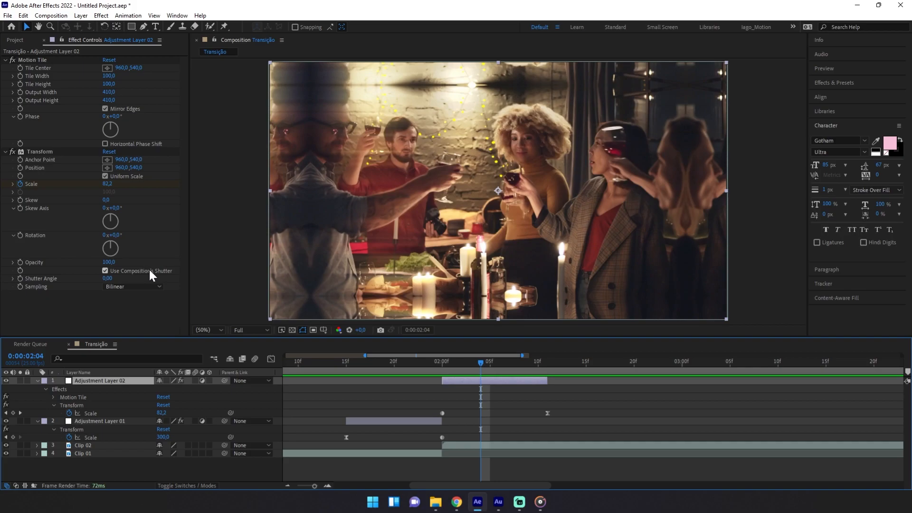
left_click(105, 271)
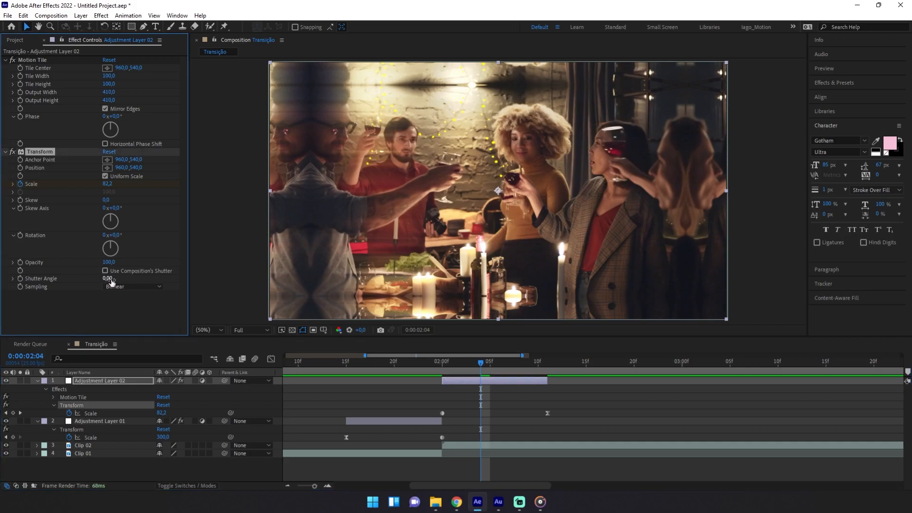
left_click_drag(107, 281, 318, 273)
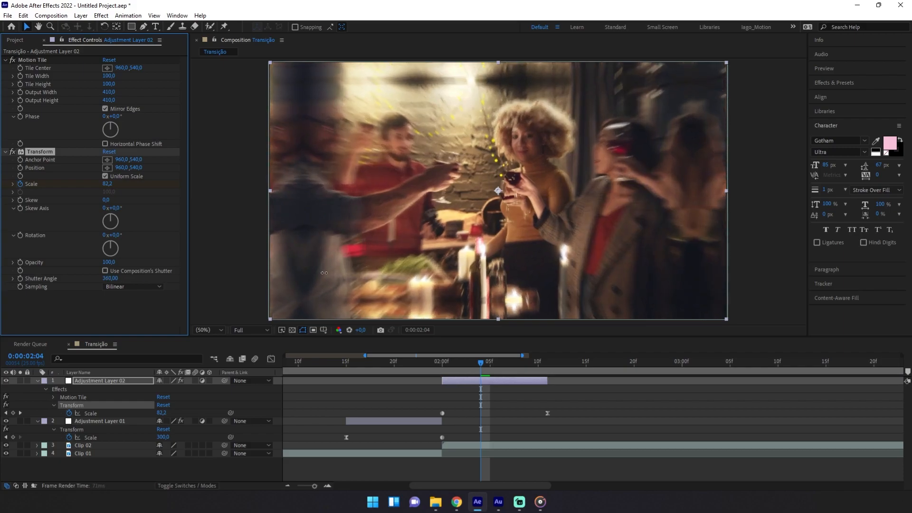
- Give Adjustment Layer 01's Transform its own 360 Shutter Angle instead of the composition's shutter, and play the transition
left_click_drag(432, 363, 414, 364)
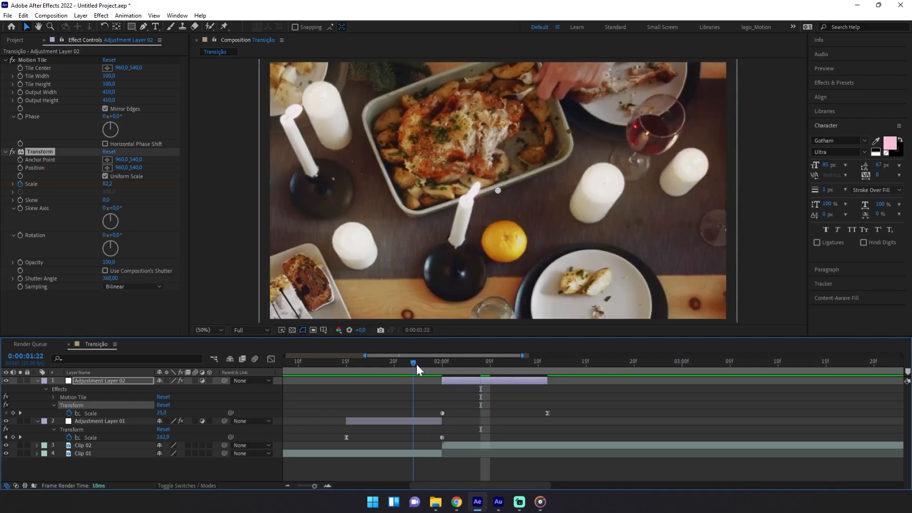
left_click(401, 421)
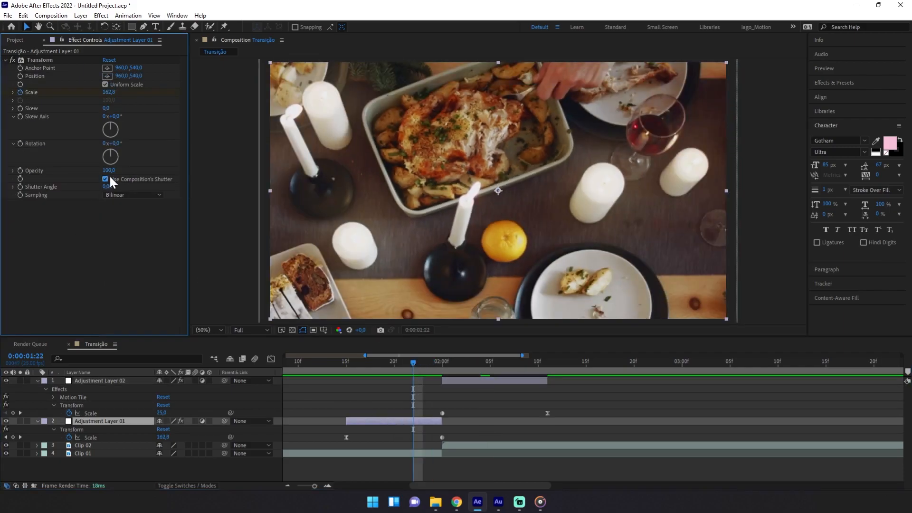
left_click_drag(105, 186, 228, 188)
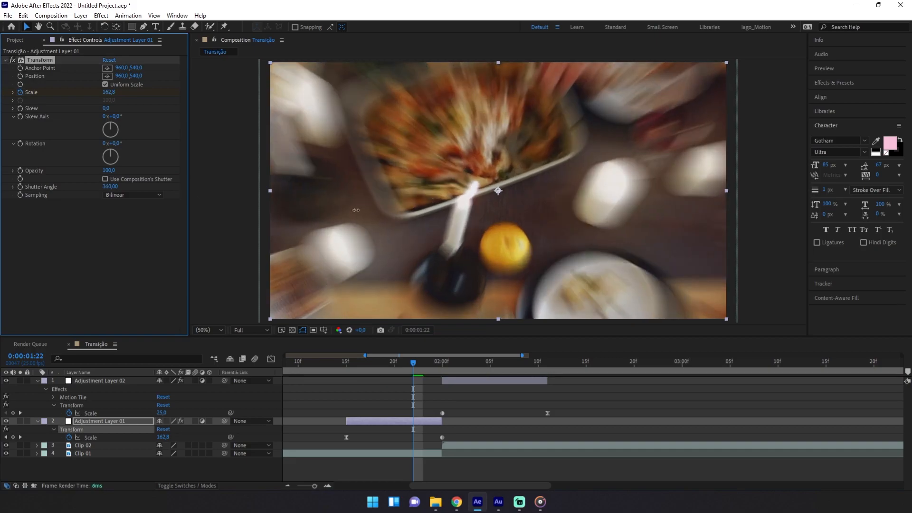
left_click(345, 364)
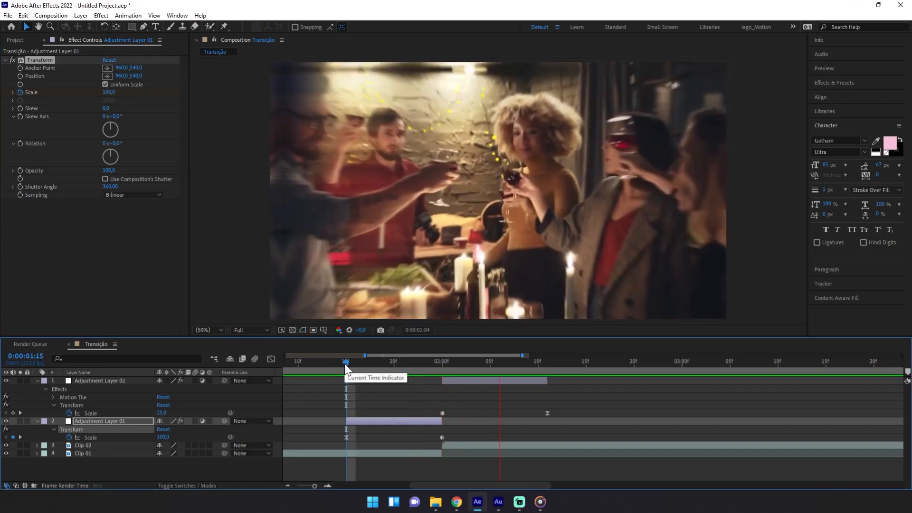
key("space")
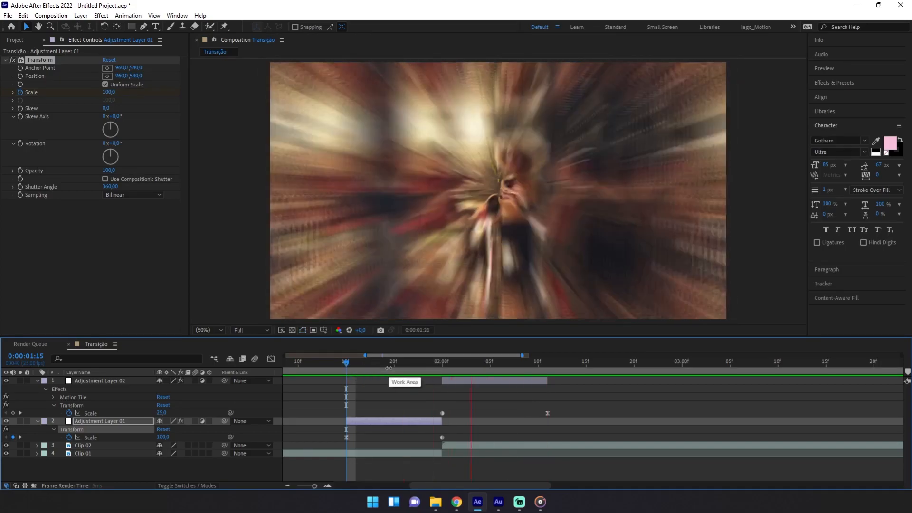
- Return to 0:00:02:00 and add a CC Radial Blur effect to Adjustment Layer 02
left_click_drag(435, 363, 442, 364)
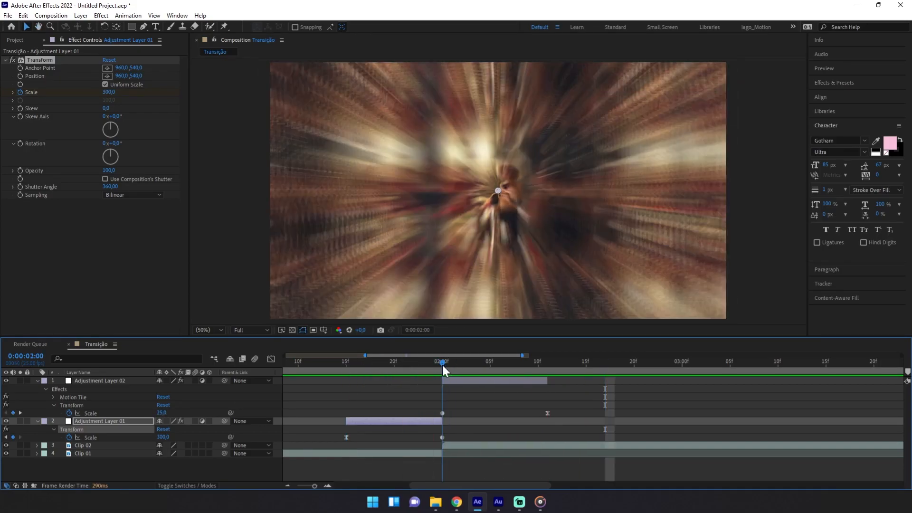
left_click(460, 381)
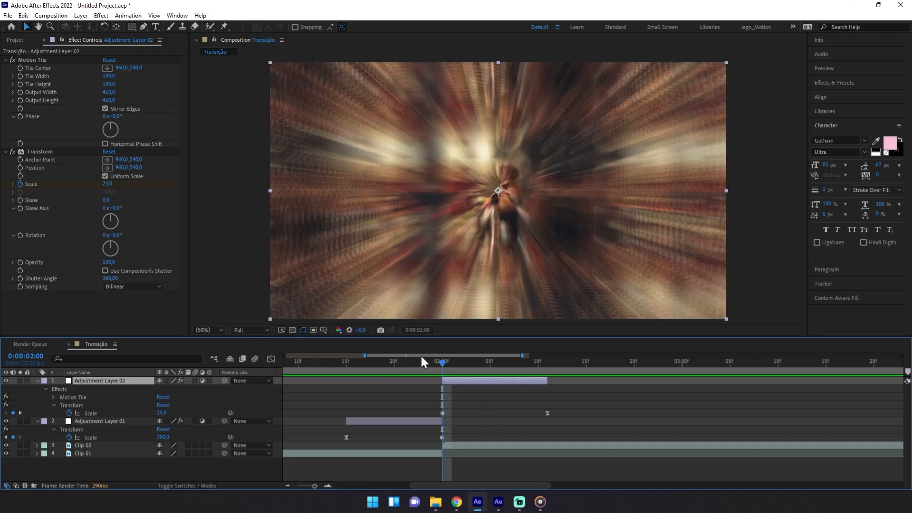
left_click(102, 16)
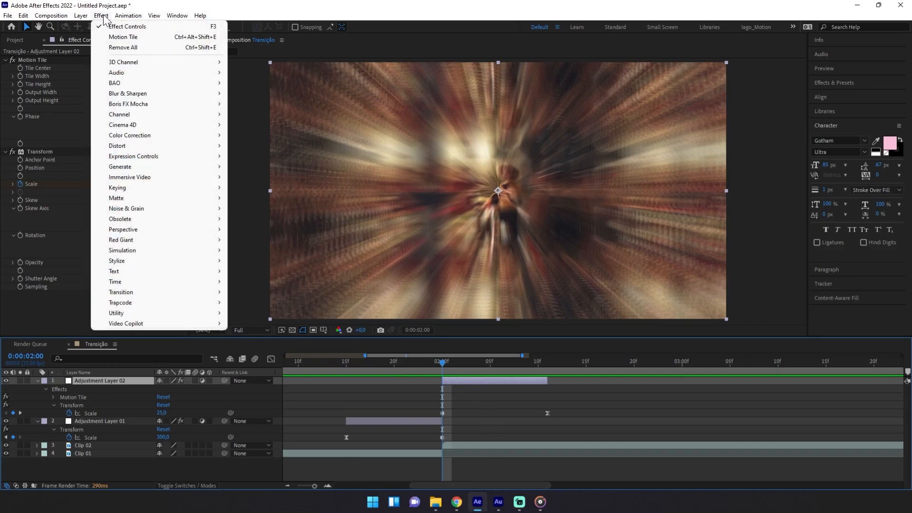
mouse_move(152, 95)
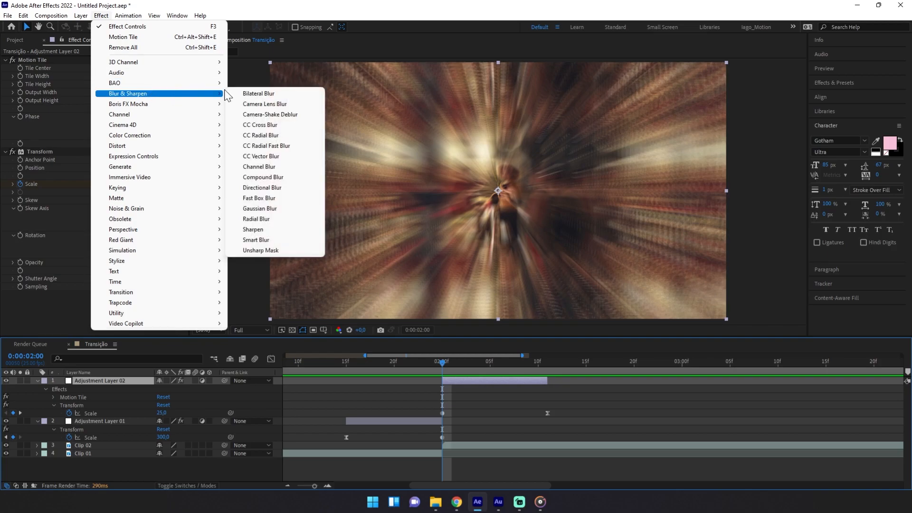
left_click(271, 138)
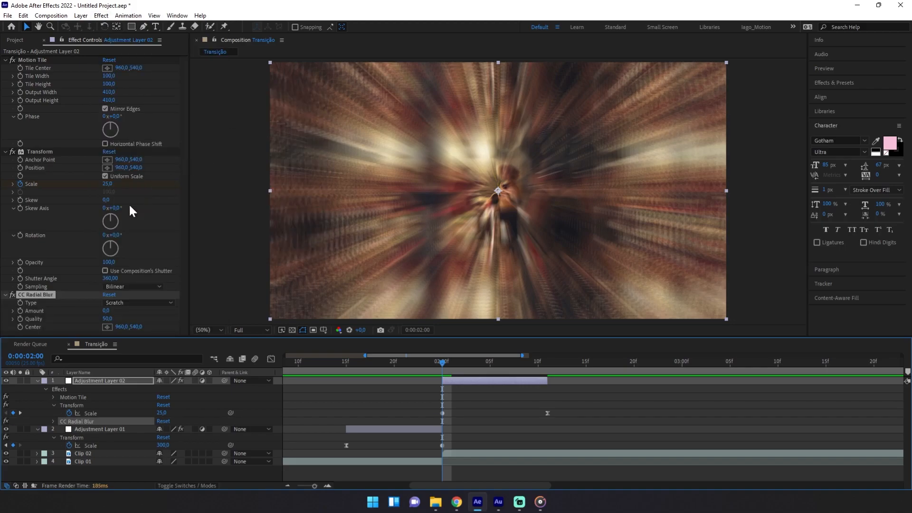
- Set Adjustment Layer 02's CC Radial Blur to Centered Zoom with an Amount of 20, keyframing the Amount at 0:00:02:00
left_click(128, 302)
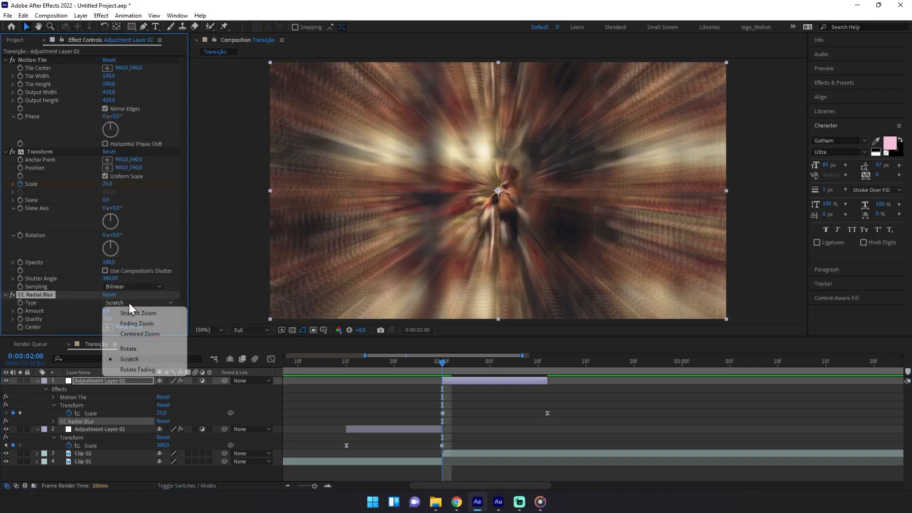
left_click(143, 335)
left_click_drag(108, 312, 117, 311)
left_click(108, 311)
key("Return")
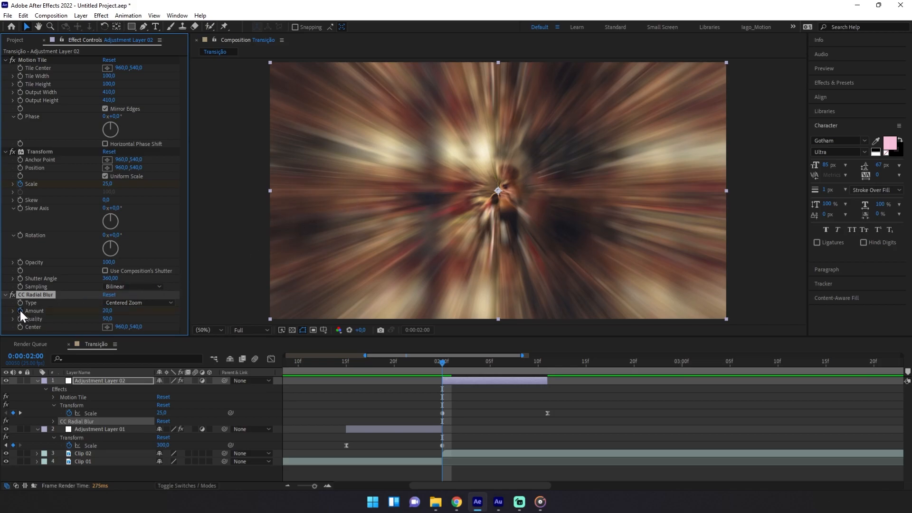
left_click(510, 380)
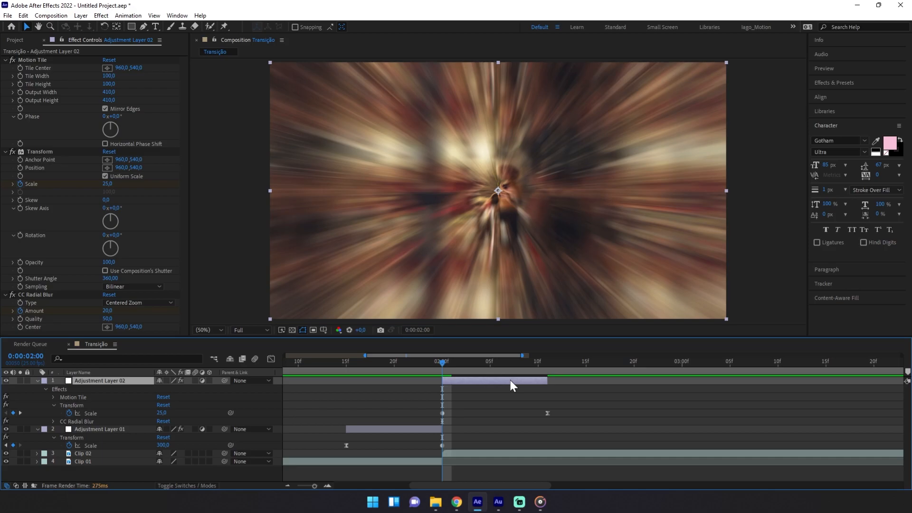
- Keyframe Adjustment Layer 02's CC Radial Blur Amount at 0 at 0:00:02:11
key("u")
key("u")
mouse_move(530, 366)
left_mouse_down()
mouse_move(553, 365)
mouse_move(545, 367)
left_mouse_up()
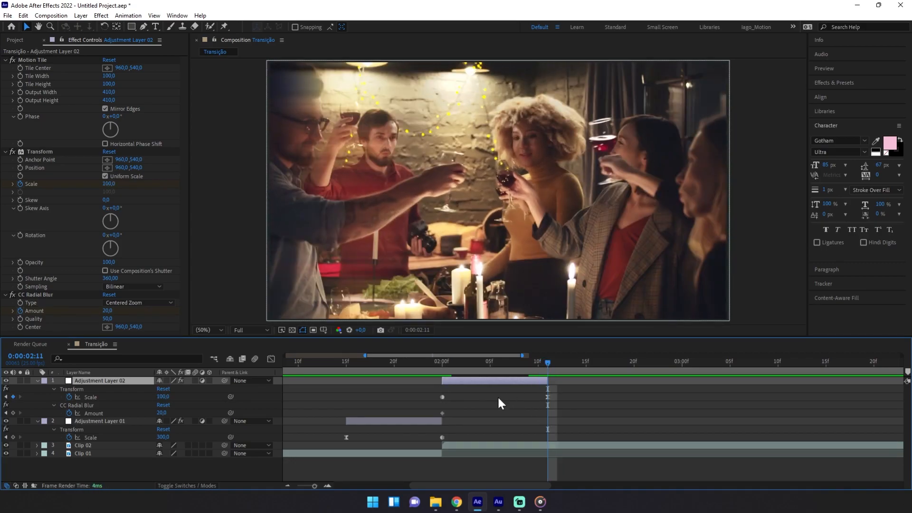
left_click(162, 412)
key("Return")
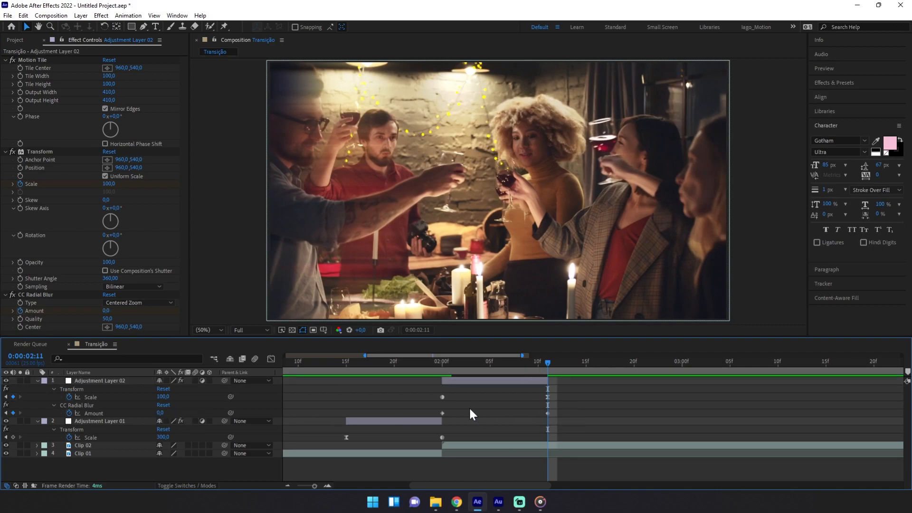
- Ease Adjustment Layer 02's radial blur Amount keyframes, giving the one at 0:00:02:11 an incoming influence of 90%
left_click(442, 412)
left_click(544, 413)
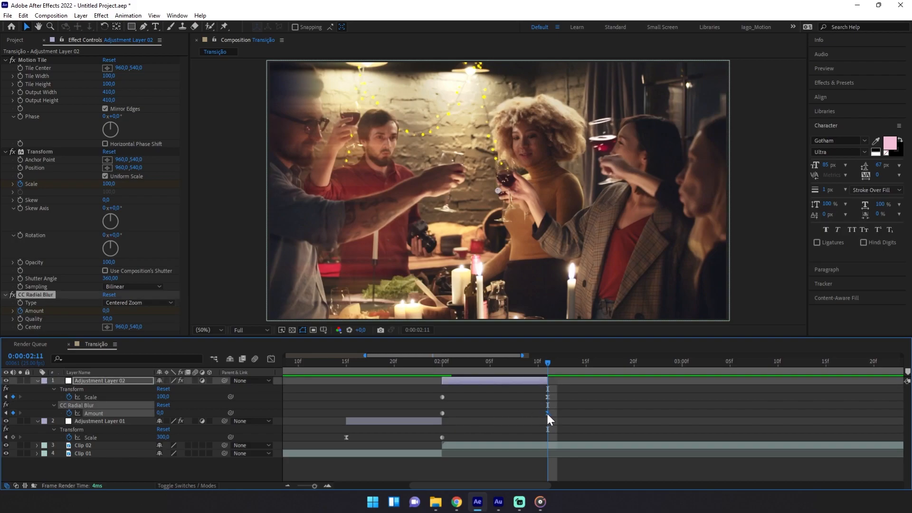
key("ctrl+shift+k")
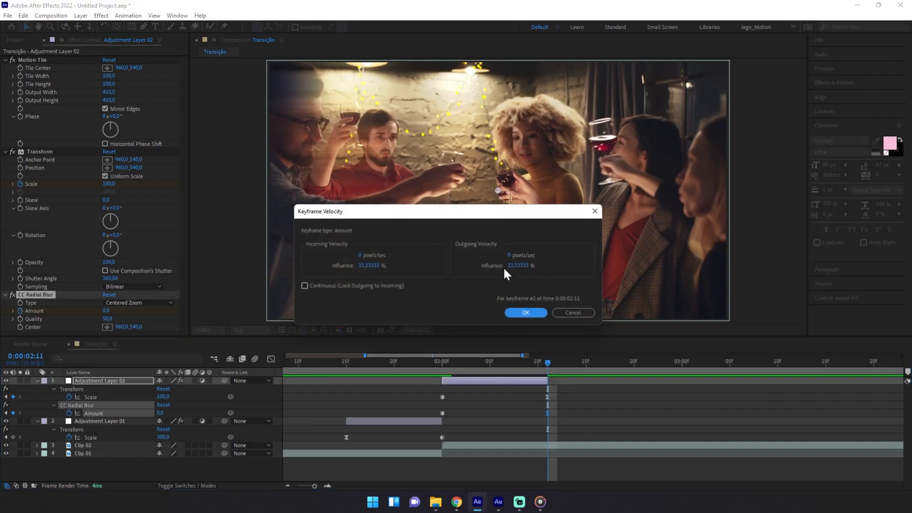
left_click(370, 267)
type("90")
left_click(506, 314)
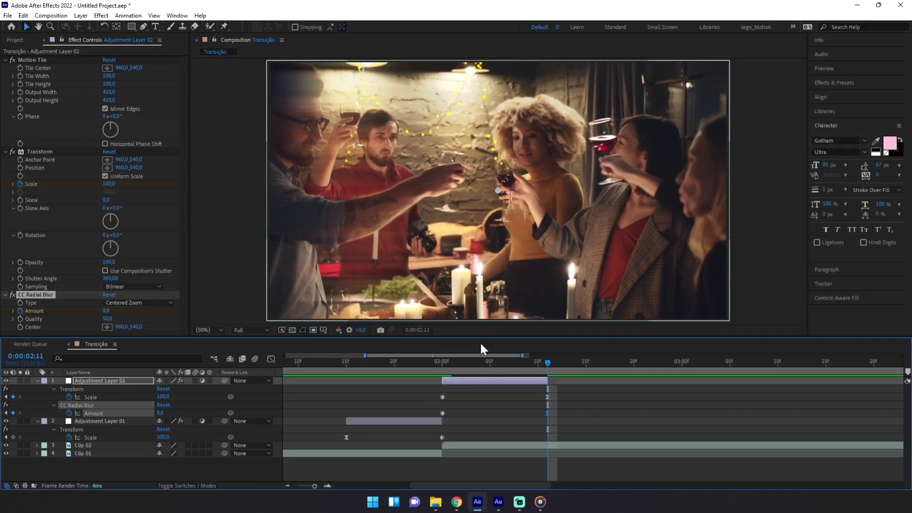
- Play the transition from 0:00:01:14 to check the animated radial blur
left_click_drag(470, 360, 335, 361)
key("space")
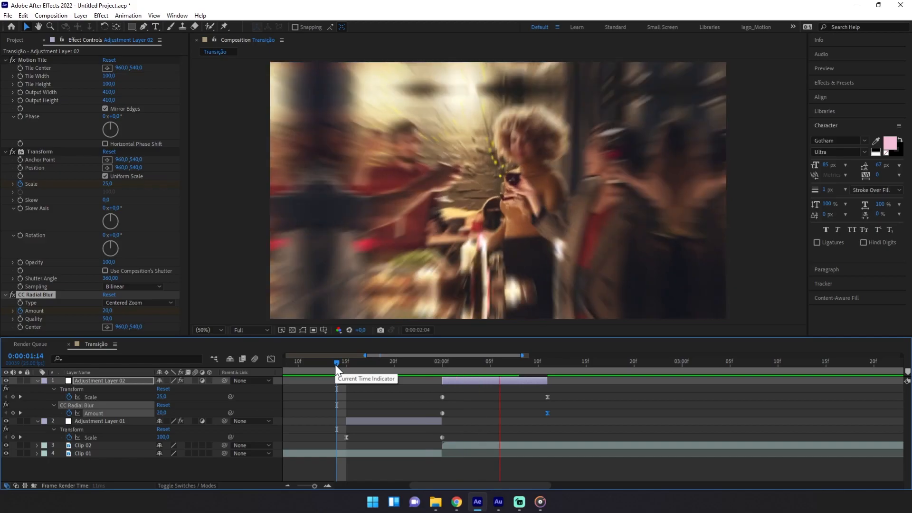
key("space")
key("space")
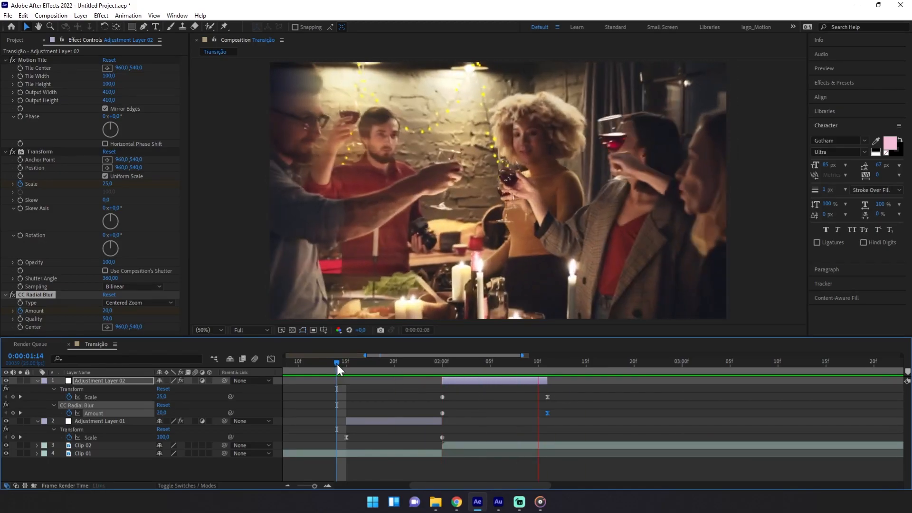
key("space")
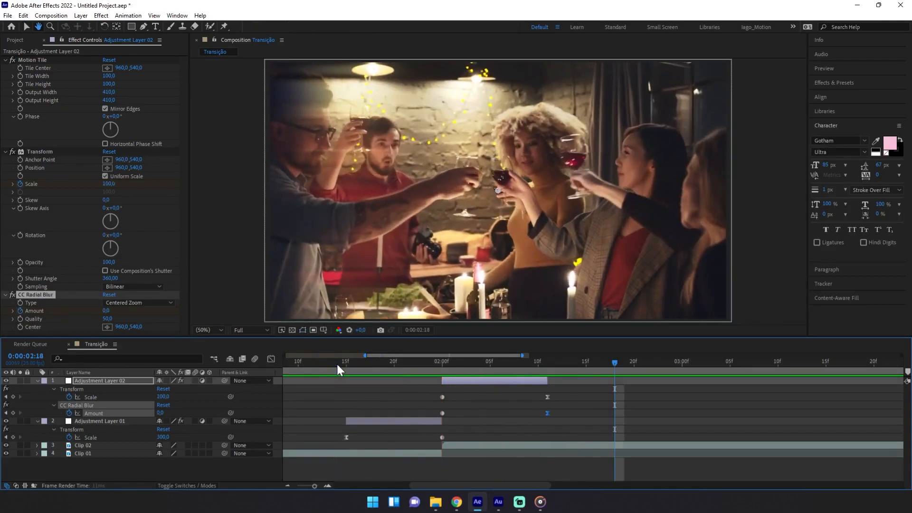
- Play the whole composition from its beginning to review the transition between both clips
key("minus")
key("minus")
key("minus")
key("space")
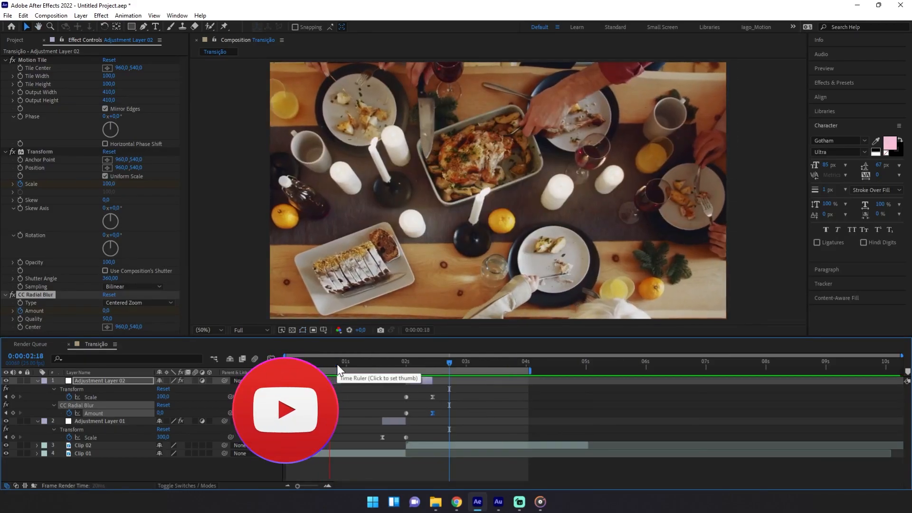